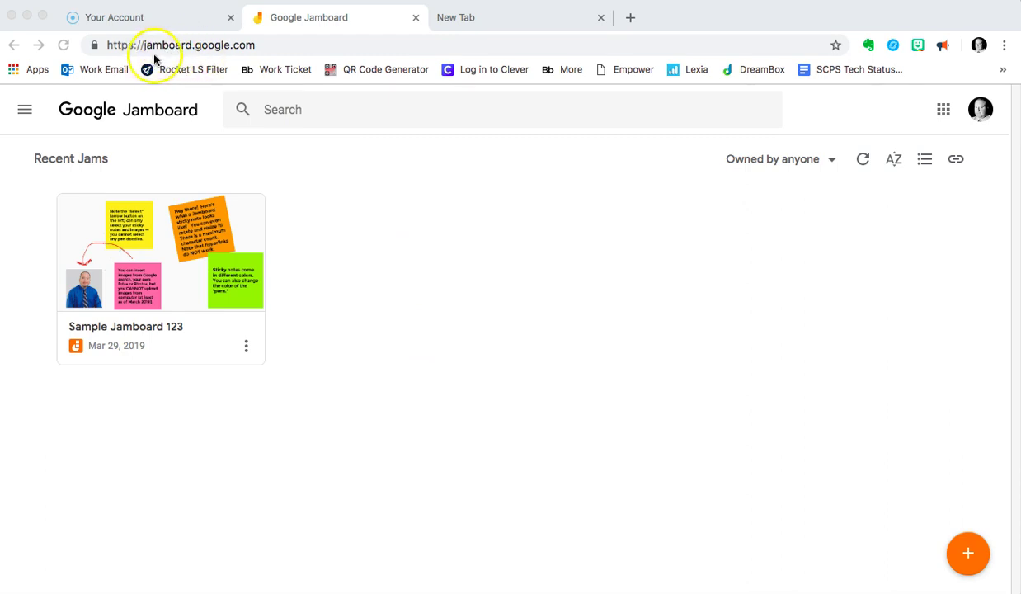
- Look through the Google apps list from a new browser tab to locate Jamboard
{"action": "left_click", "coordinate": [520, 20]}
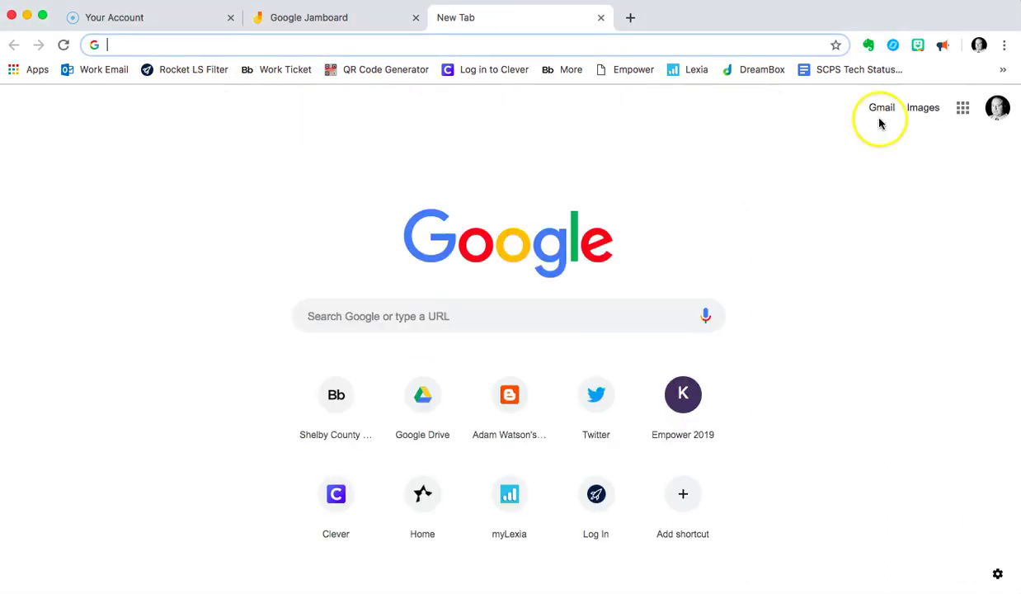
{"action": "left_click", "coordinate": [964, 109]}
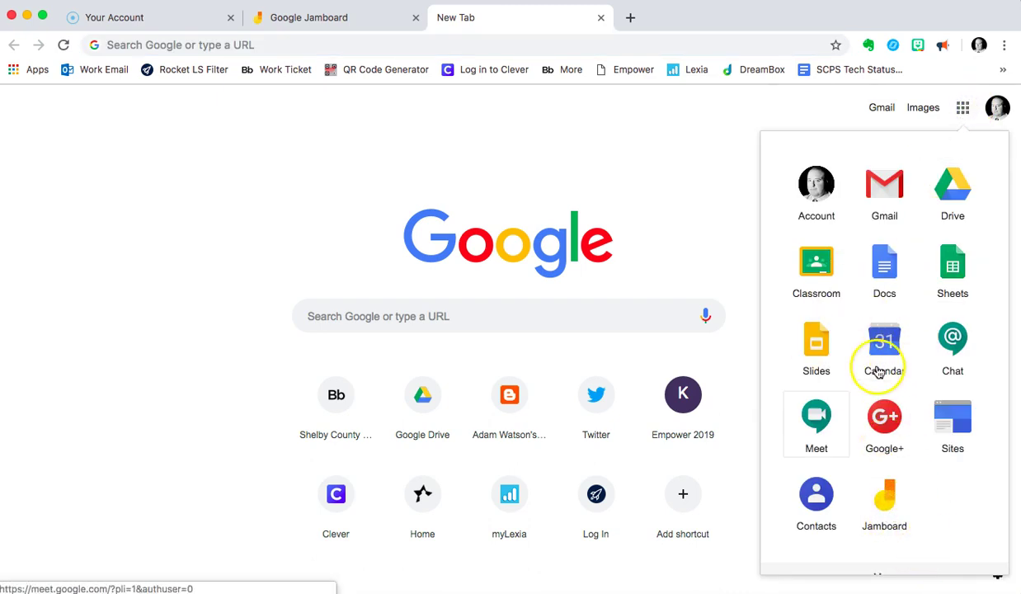
{"action": "scroll", "coordinate": [835, 440], "scroll_direction": "down", "scroll_amount": 3}
{"action": "scroll", "coordinate": [835, 439], "scroll_direction": "down", "scroll_amount": 3}
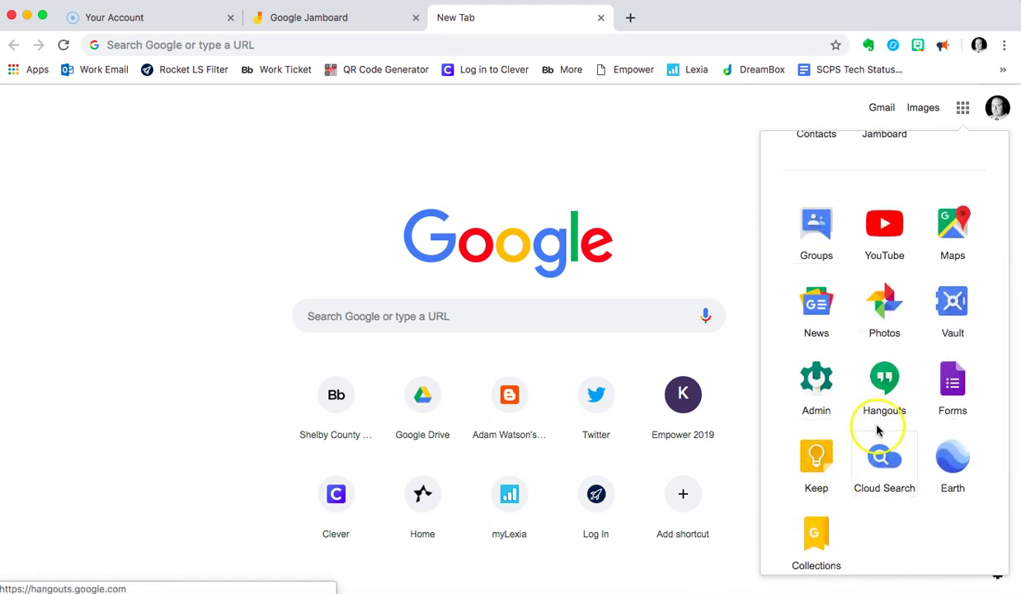
{"action": "scroll", "coordinate": [875, 425], "scroll_direction": "up", "scroll_amount": 1}
{"action": "scroll", "coordinate": [879, 429], "scroll_direction": "up", "scroll_amount": 3}
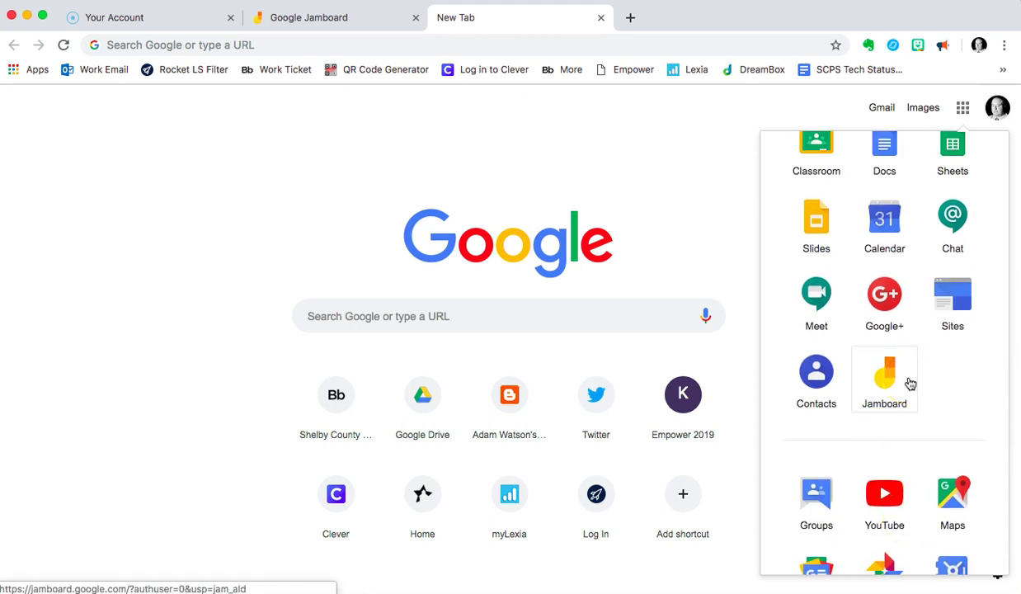
{"action": "scroll", "coordinate": [911, 383], "scroll_direction": "up", "scroll_amount": 2}
{"action": "left_click", "coordinate": [914, 314]}
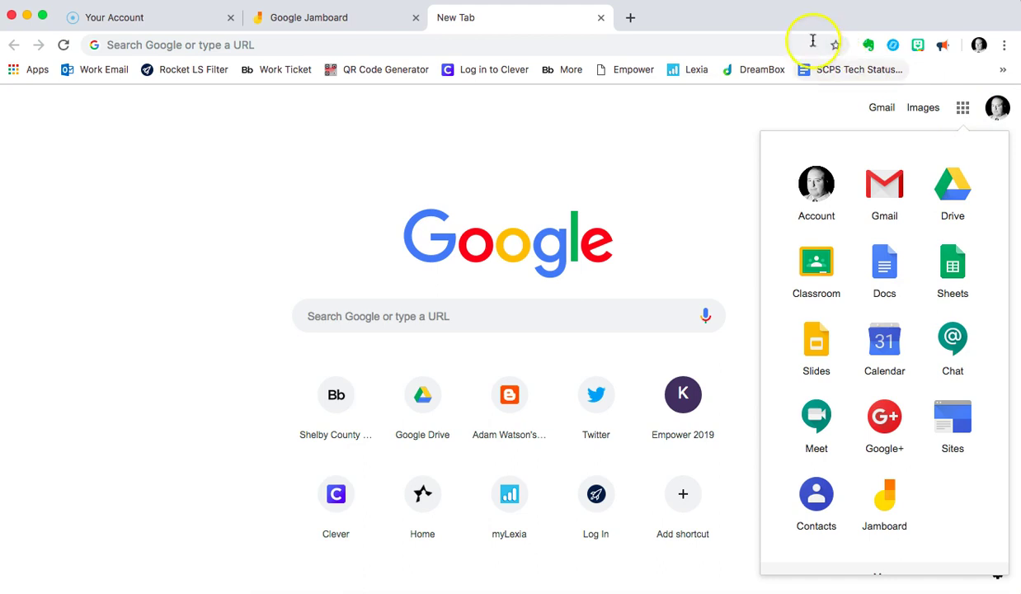
- Return to the Jamboard home page and view the ownership filter options for recent jams
{"action": "left_click", "coordinate": [328, 16]}
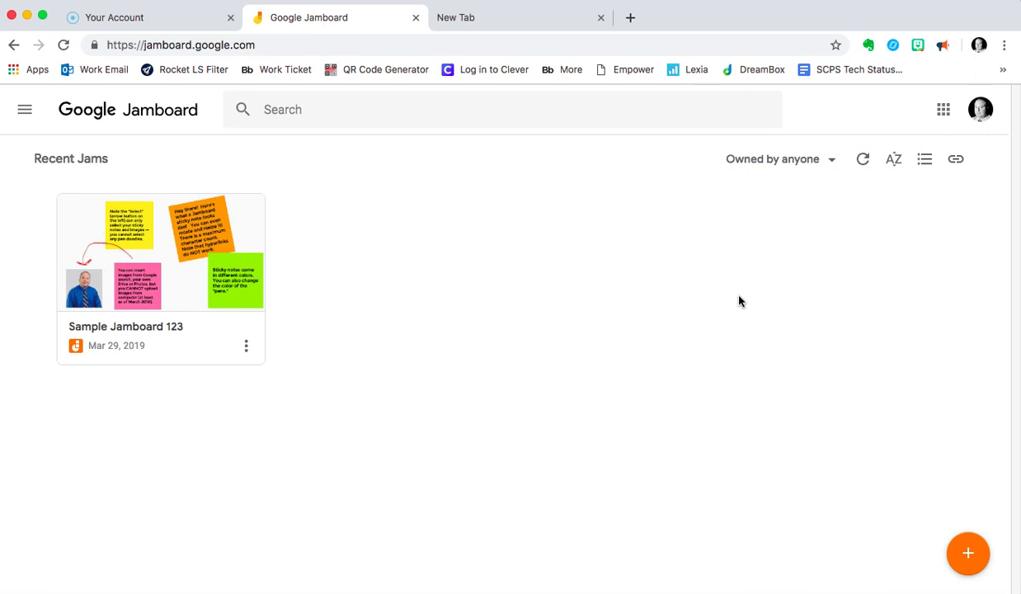
{"action": "left_click", "coordinate": [814, 164]}
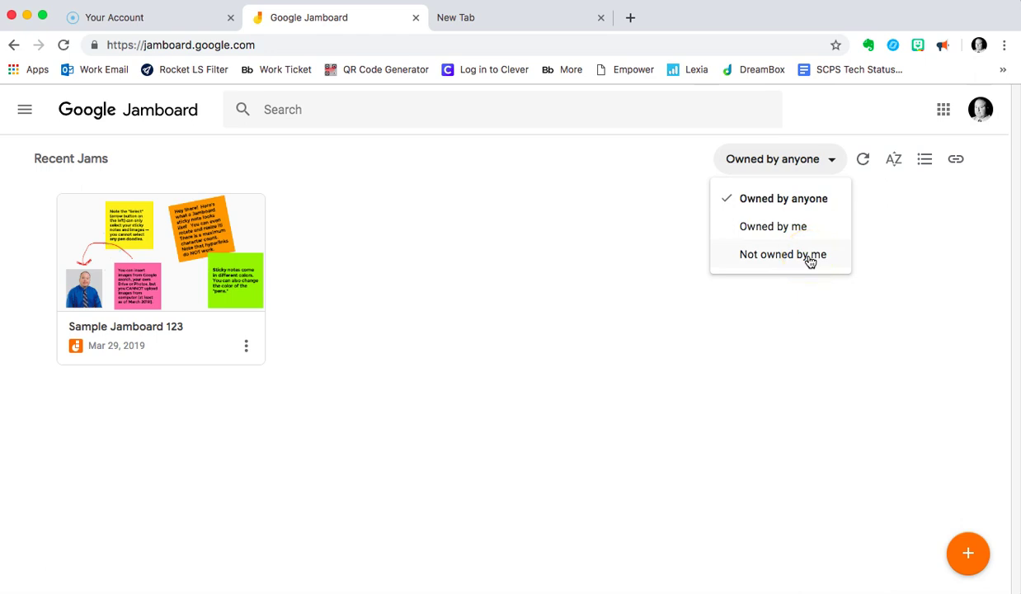
{"action": "left_click", "coordinate": [634, 270]}
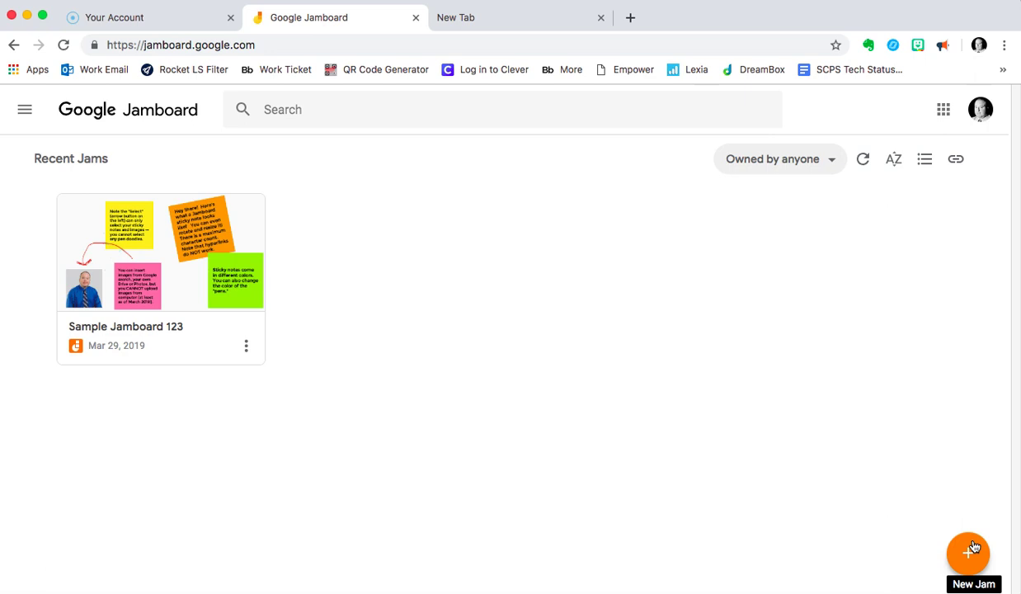
- Create a new jam and rename it "Screencast Jam"
{"action": "left_click", "coordinate": [972, 548]}
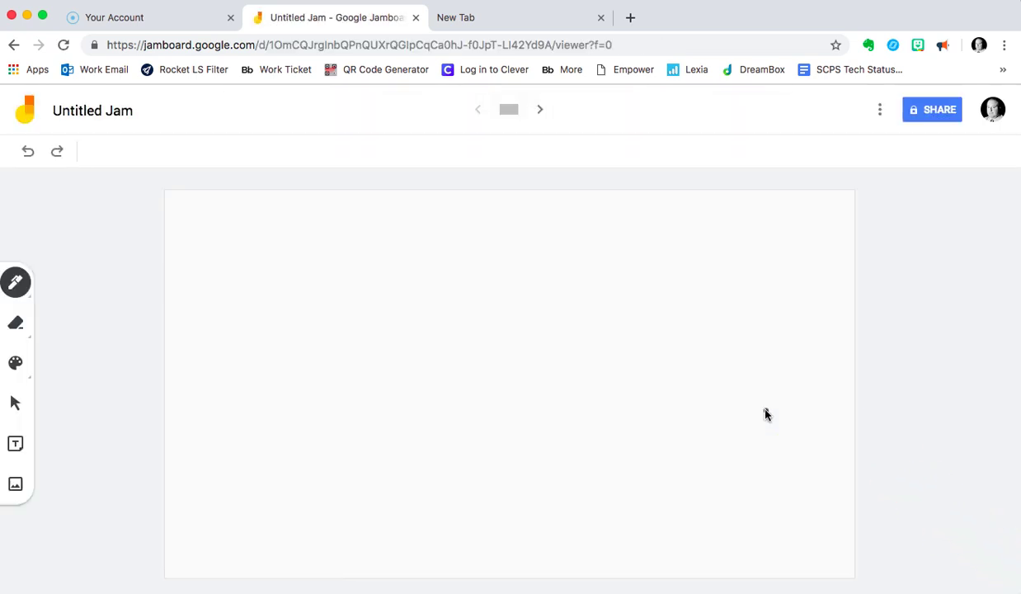
{"action": "left_click", "coordinate": [111, 115]}
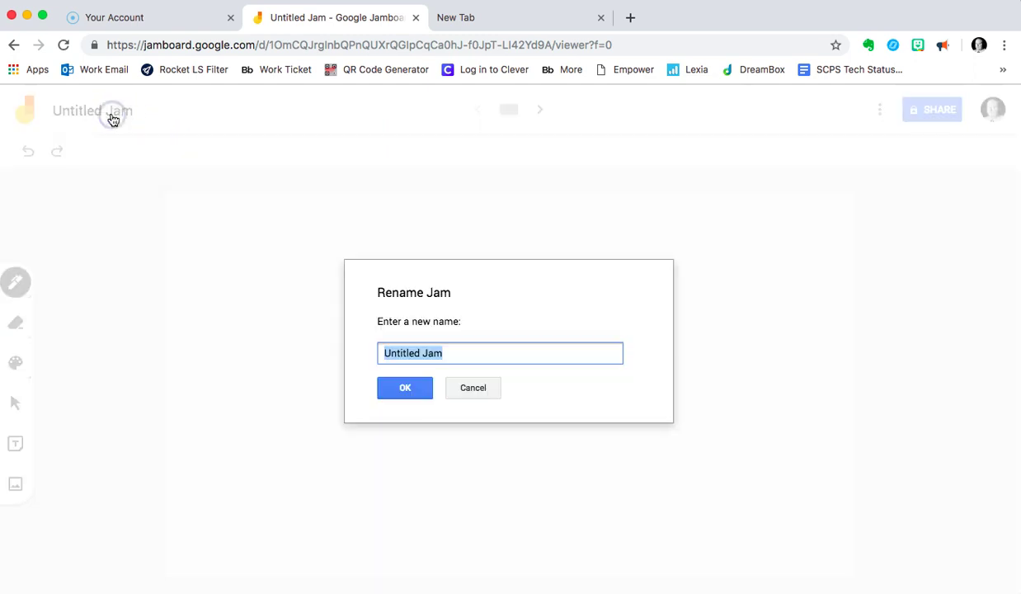
{"action": "type", "text": "Screencas"}
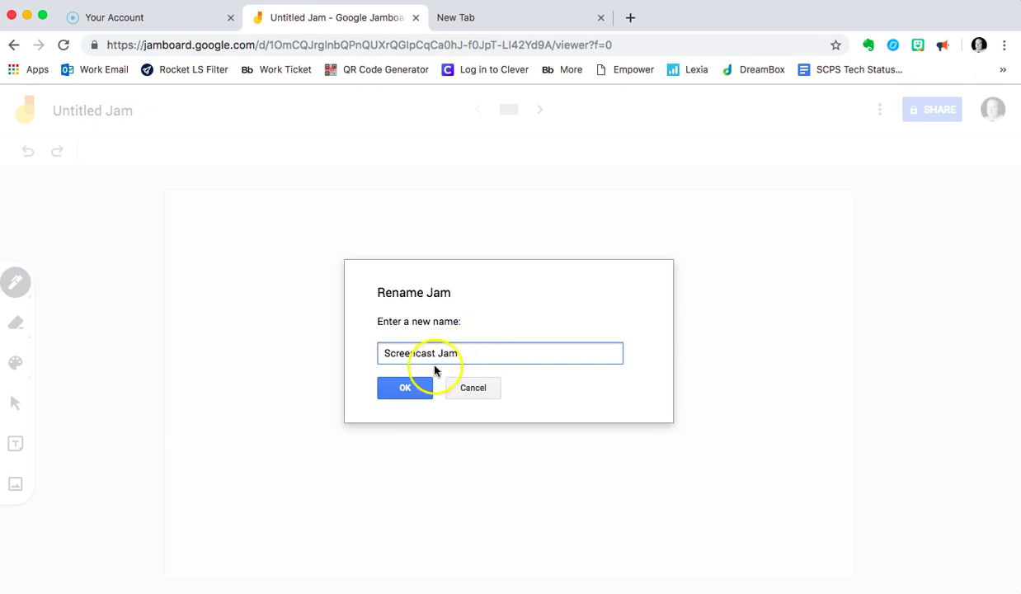
{"action": "left_click", "coordinate": [407, 387]}
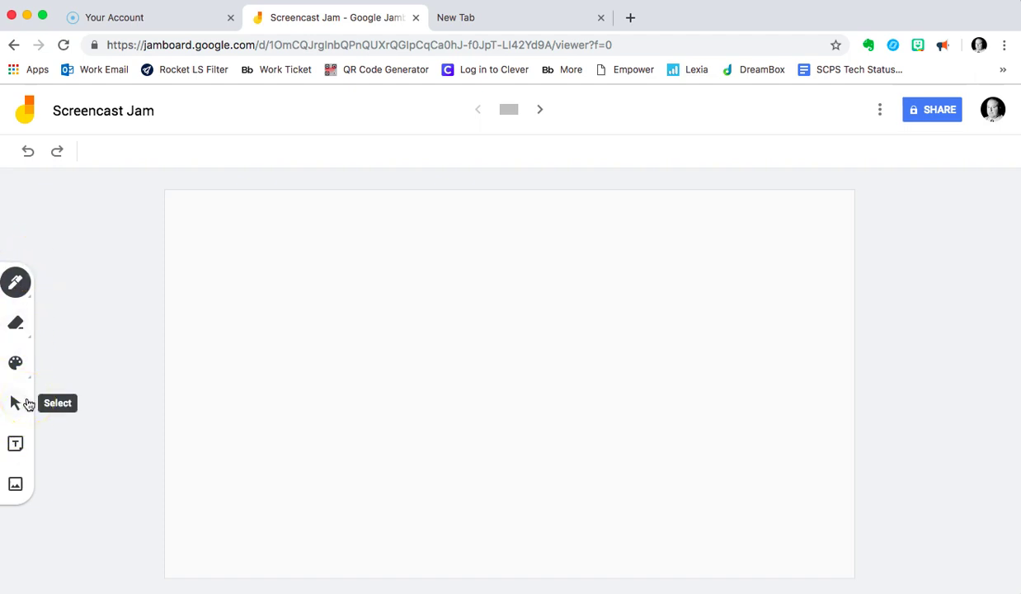
- Set the drawing tool to the brush and its colour to green
{"action": "left_click", "coordinate": [14, 284]}
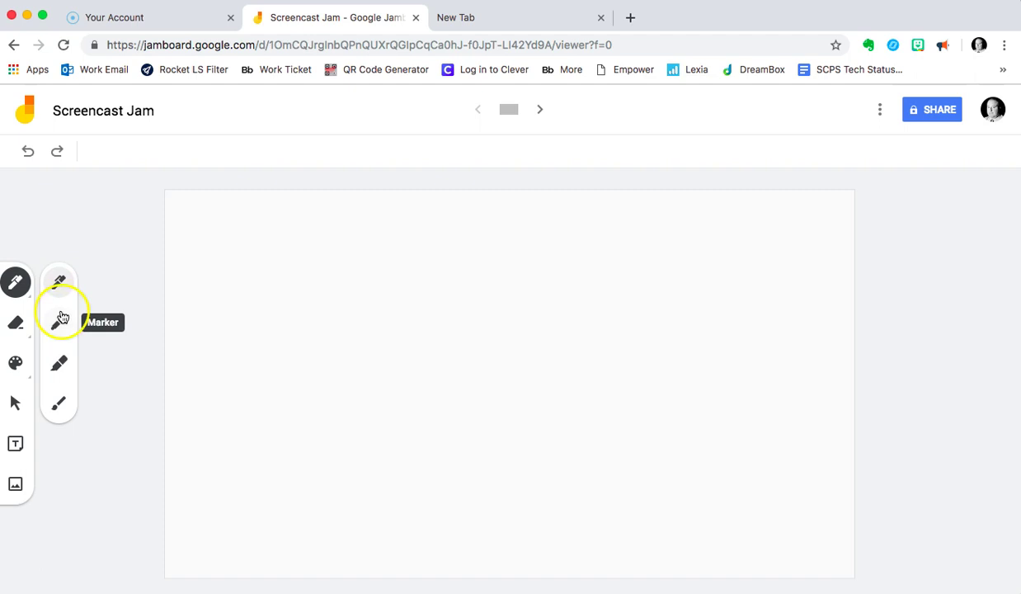
{"action": "left_click", "coordinate": [60, 406]}
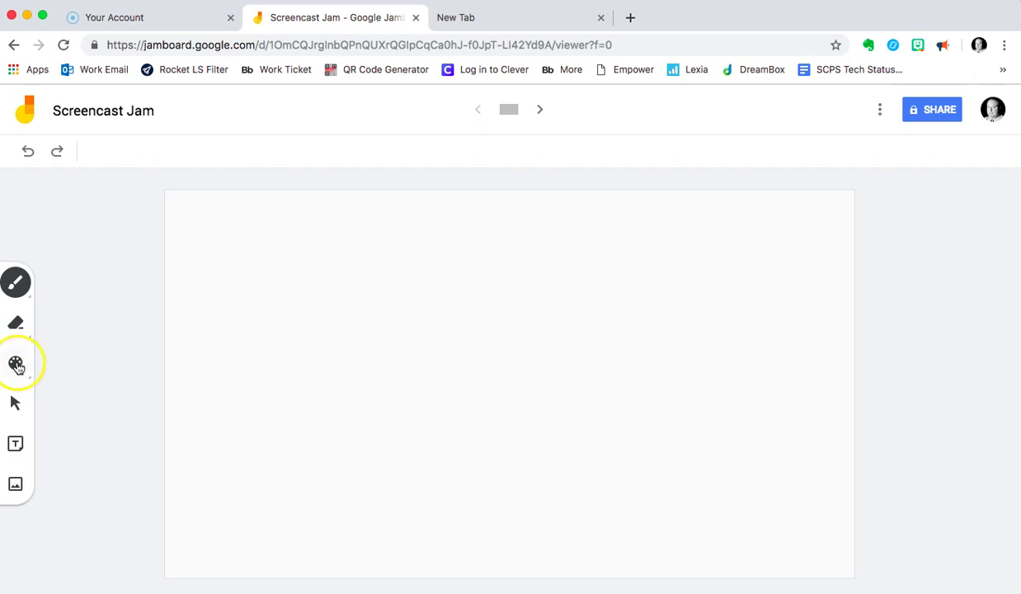
{"action": "left_click", "coordinate": [15, 364]}
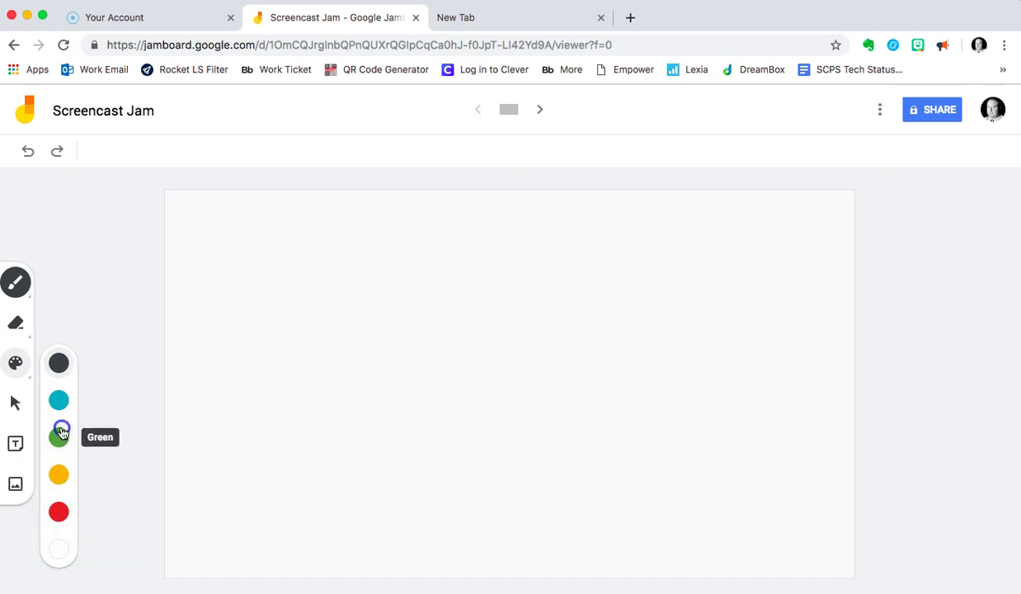
{"action": "left_click", "coordinate": [59, 436]}
- Paint a large looping green doodle on the left half of the frame
{"action": "left_click", "coordinate": [222, 337]}
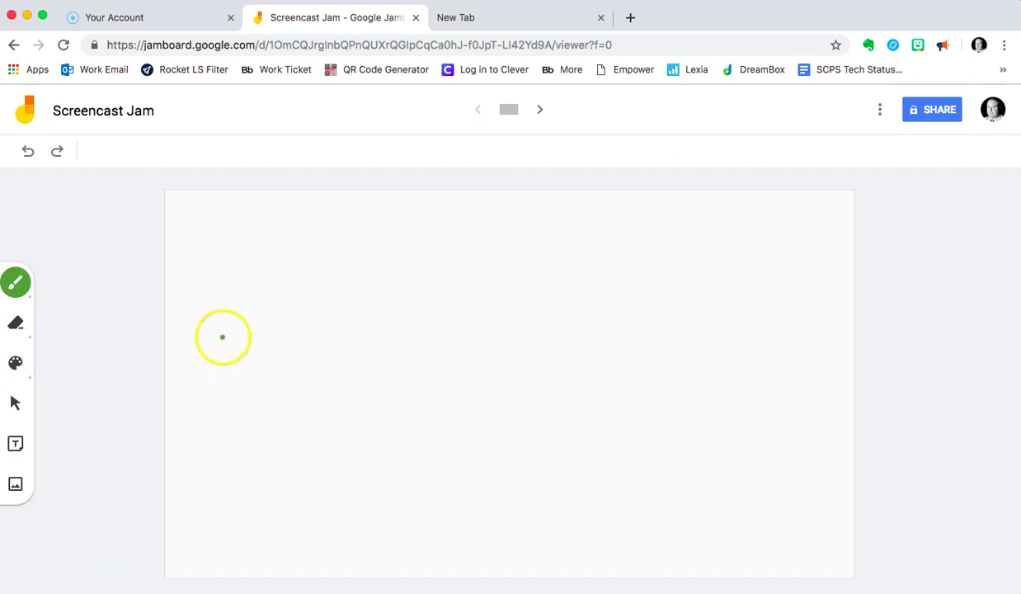
{"action": "mouse_move", "coordinate": [222, 336]}
{"action": "left_mouse_down"}
{"action": "mouse_move", "coordinate": [351, 366]}
{"action": "mouse_move", "coordinate": [448, 288]}
{"action": "mouse_move", "coordinate": [269, 496]}
{"action": "mouse_move", "coordinate": [388, 379]}
{"action": "mouse_move", "coordinate": [290, 393]}
{"action": "mouse_move", "coordinate": [469, 385]}
{"action": "mouse_move", "coordinate": [487, 398]}
{"action": "left_mouse_up"}
{"action": "left_click", "coordinate": [490, 335]}
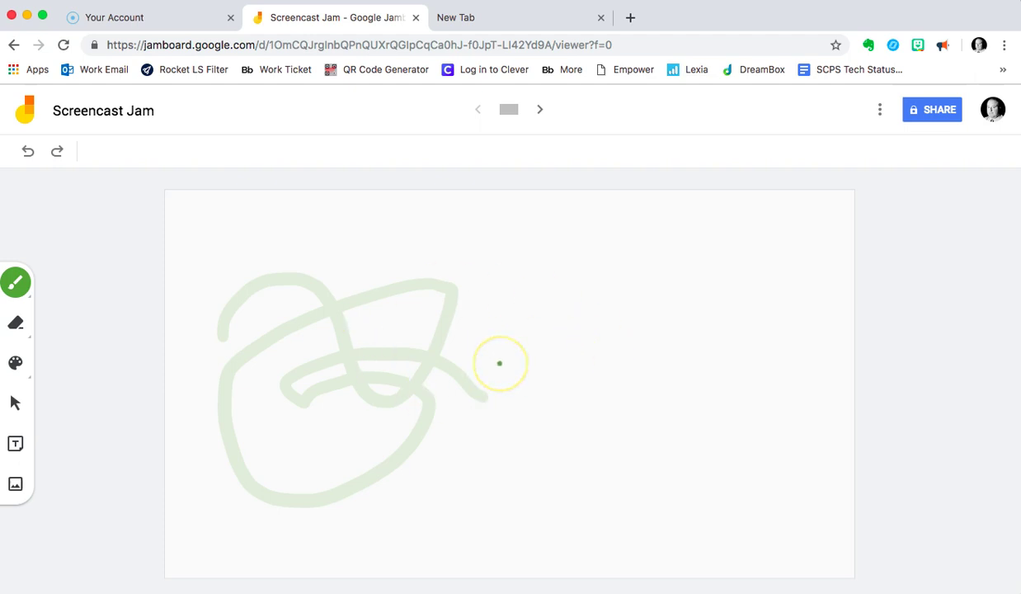
- Erase part of the doodle's upper curve, and clear the whole frame
{"action": "left_click", "coordinate": [17, 323]}
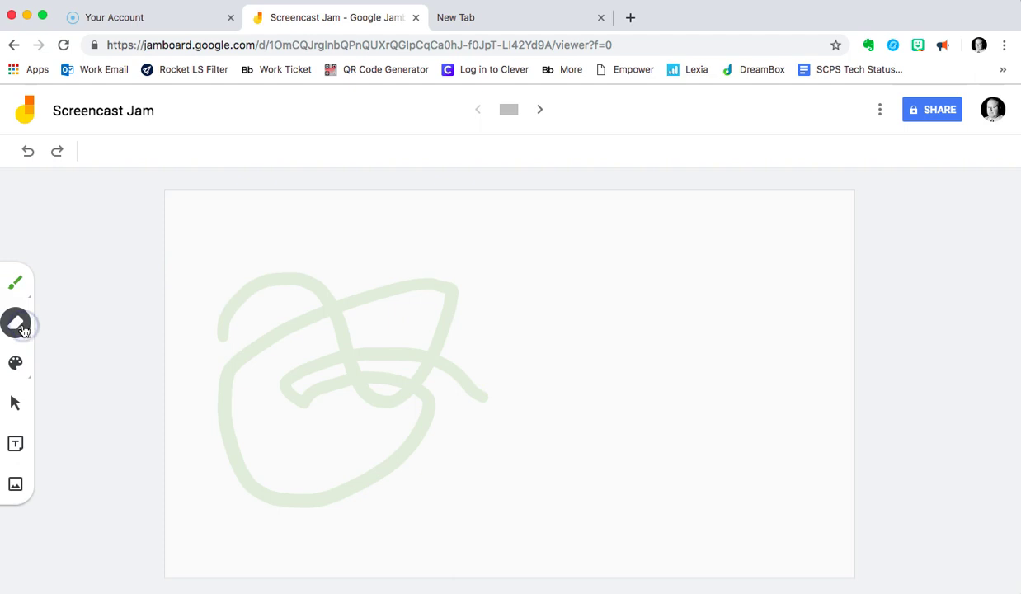
{"action": "mouse_move", "coordinate": [341, 306]}
{"action": "left_mouse_down"}
{"action": "mouse_move", "coordinate": [344, 322]}
{"action": "mouse_move", "coordinate": [376, 283]}
{"action": "mouse_move", "coordinate": [313, 353]}
{"action": "mouse_move", "coordinate": [411, 280]}
{"action": "mouse_move", "coordinate": [399, 305]}
{"action": "mouse_move", "coordinate": [447, 294]}
{"action": "left_mouse_up"}
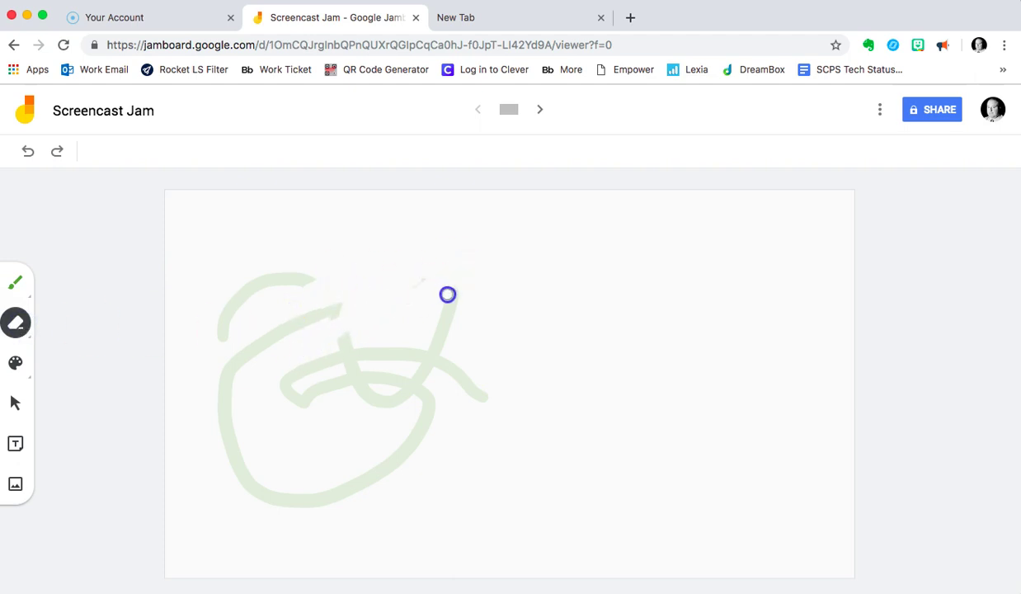
{"action": "left_click", "coordinate": [17, 324]}
{"action": "left_click", "coordinate": [70, 327]}
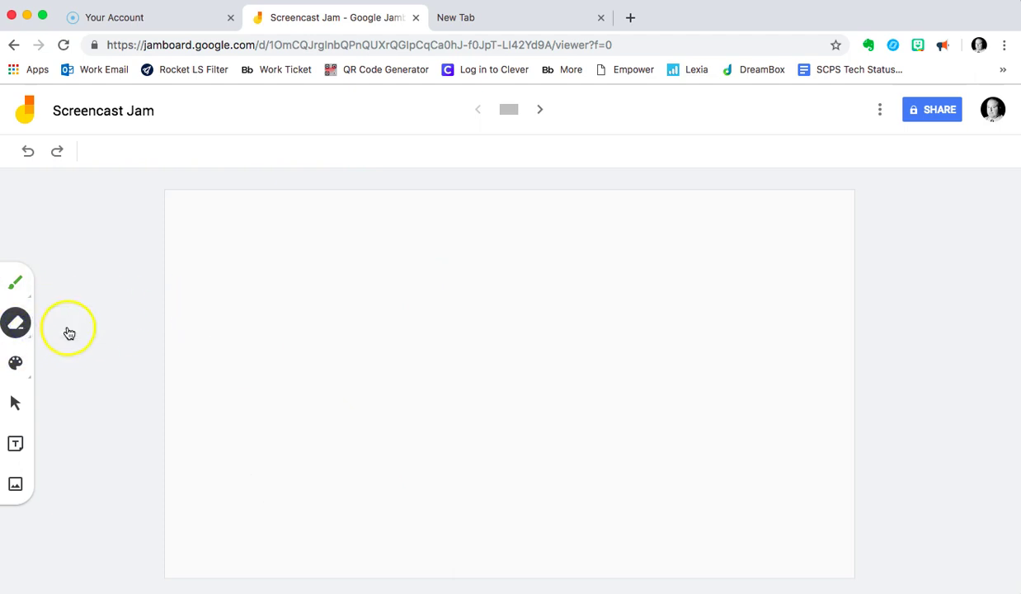
- Paint three separate green brush strokes on the frame and undo the last two
{"action": "left_click", "coordinate": [14, 283]}
{"action": "mouse_move", "coordinate": [270, 326]}
{"action": "left_mouse_down"}
{"action": "mouse_move", "coordinate": [364, 308]}
{"action": "mouse_move", "coordinate": [434, 347]}
{"action": "left_mouse_up"}
{"action": "left_click_drag", "start_coordinate": [259, 407], "coordinate": [279, 474]}
{"action": "mouse_move", "coordinate": [598, 384]}
{"action": "left_mouse_down"}
{"action": "mouse_move", "coordinate": [642, 345]}
{"action": "mouse_move", "coordinate": [675, 335]}
{"action": "left_mouse_up"}
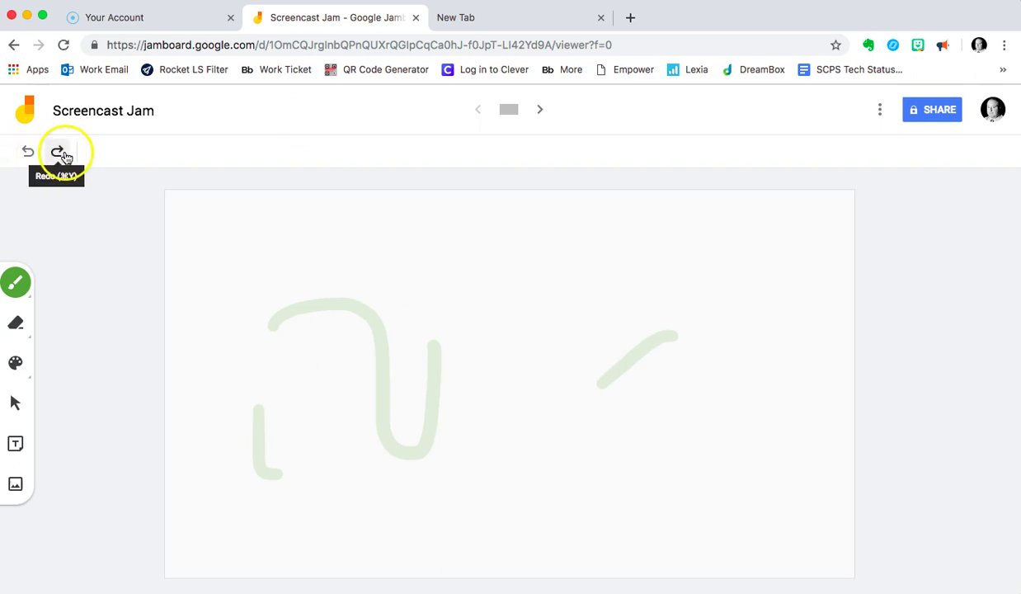
{"action": "left_click", "coordinate": [25, 152]}
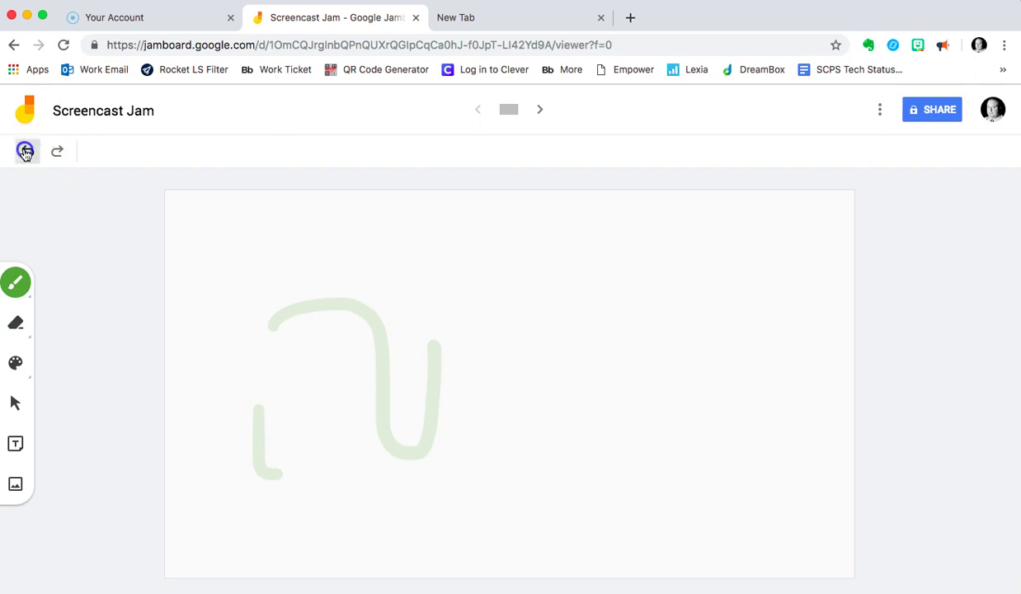
{"action": "left_click", "coordinate": [26, 152]}
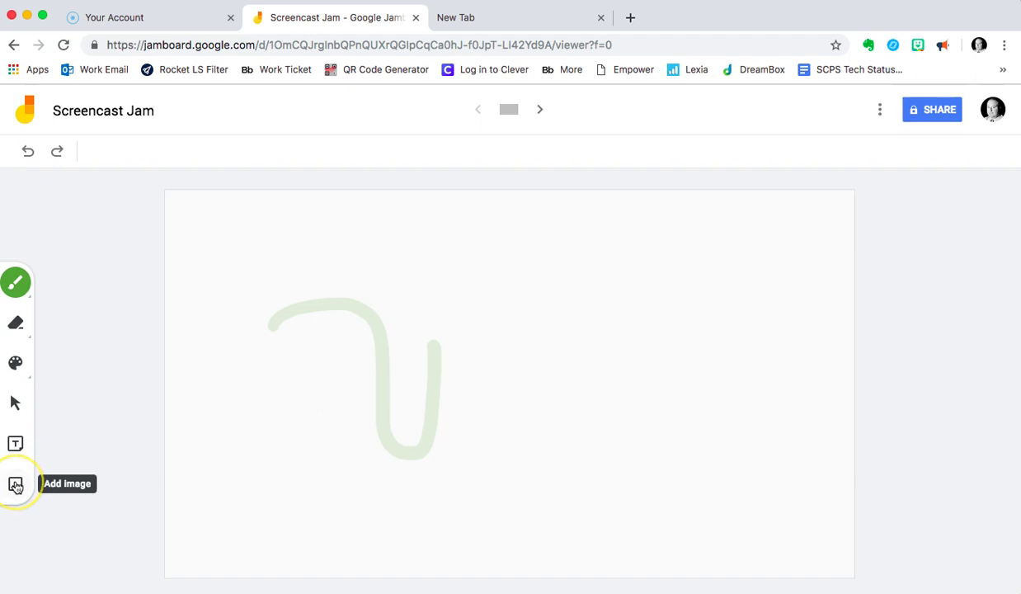
- Start a sticky note reading "Here is an example!" and colour it pink
{"action": "left_click", "coordinate": [16, 445]}
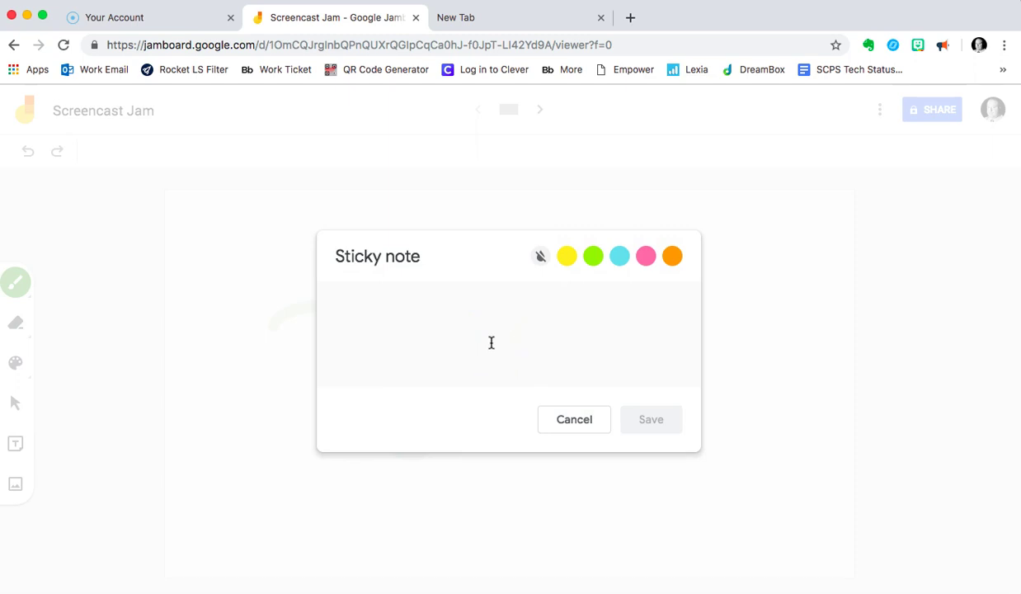
{"action": "type", "text": "L"}
{"action": "key", "text": "BackSpace"}
{"action": "type", "text": "Here is "}
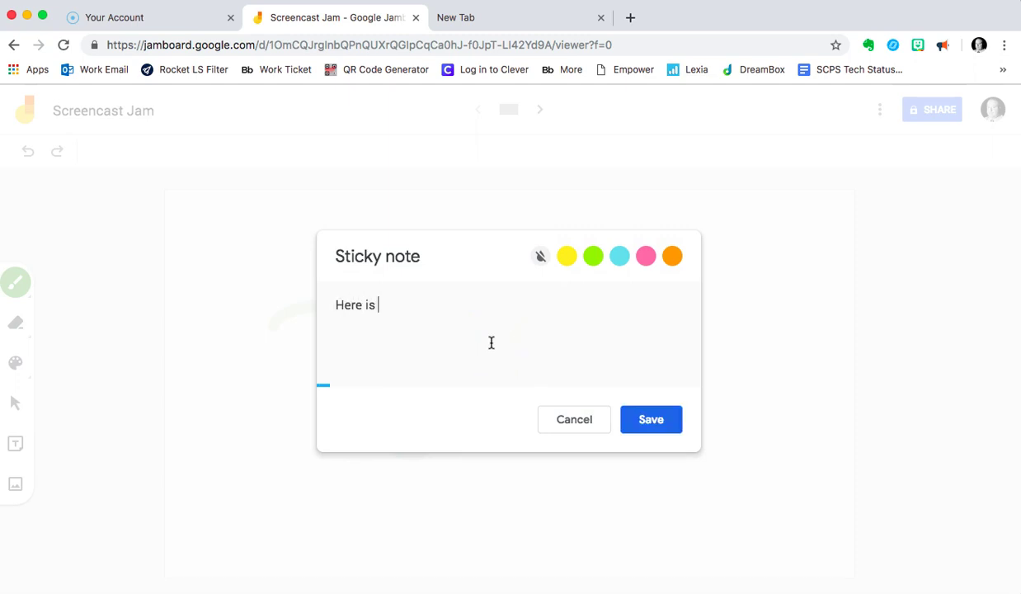
{"action": "type", "text": "an example!"}
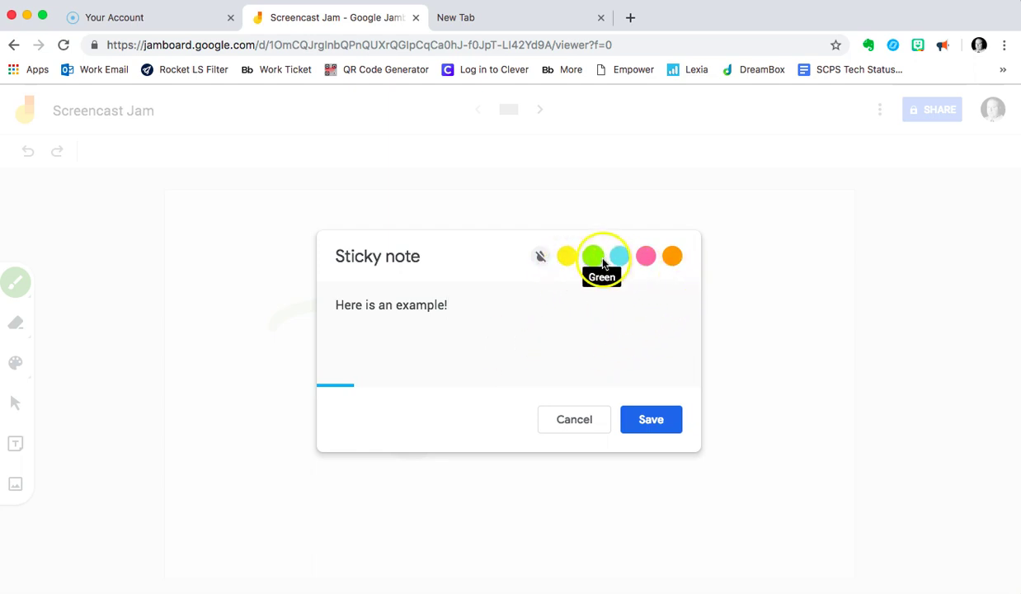
{"action": "left_click", "coordinate": [646, 256]}
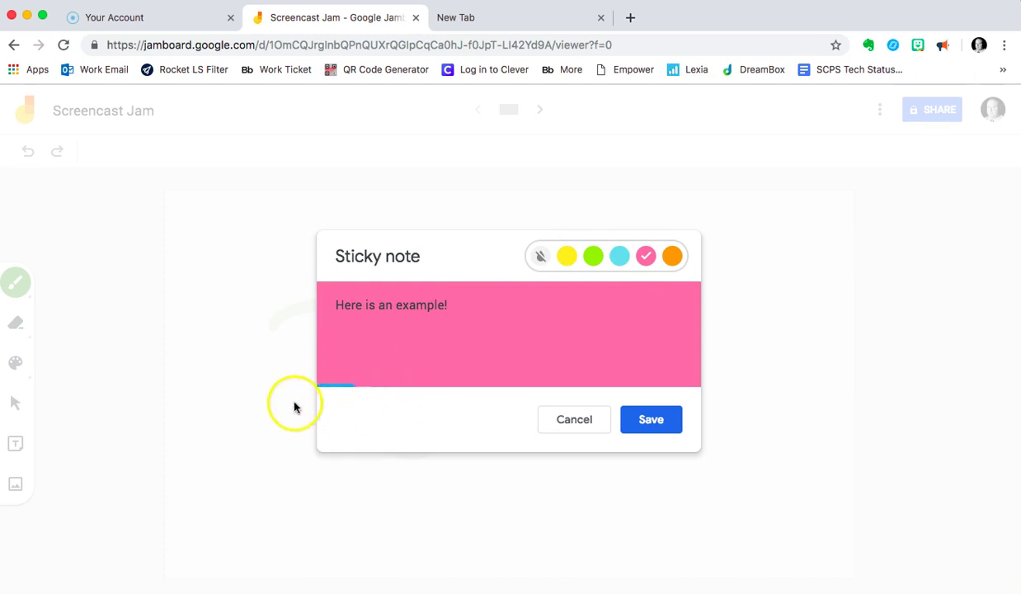
- Extend the note to read "Here is an example!s As you type more, notice that the bar is moving!" and save it to the frame
{"action": "left_click", "coordinate": [470, 302]}
{"action": "type", "text": "s ."}
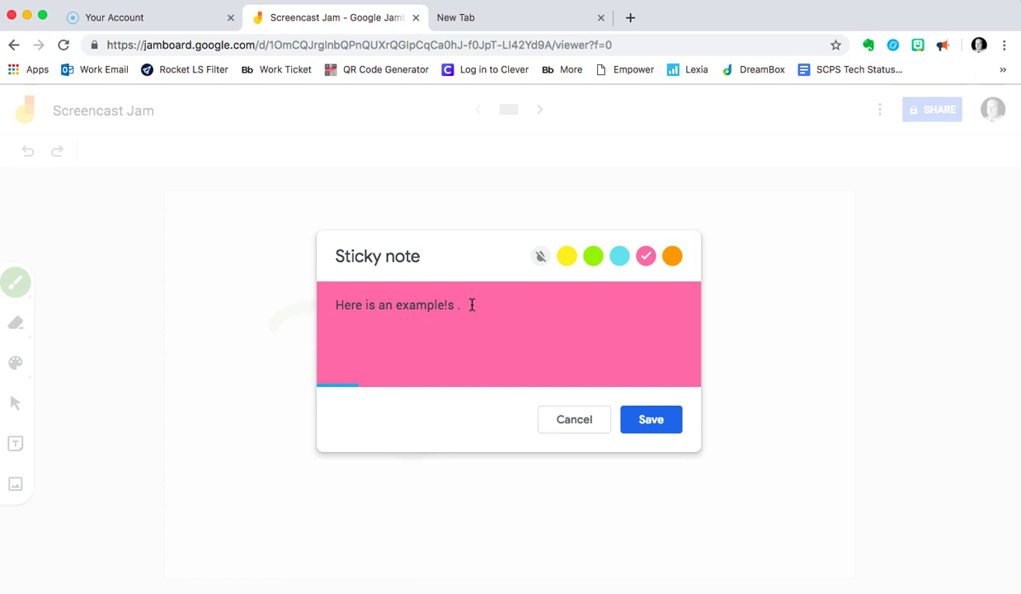
{"action": "type", "text": " aAs you tpe"}
{"action": "key", "text": "BackSpace"}
{"action": "key", "text": "BackSpace"}
{"action": "key", "text": "BackSpace"}
{"action": "type", "text": "type more, notice that "}
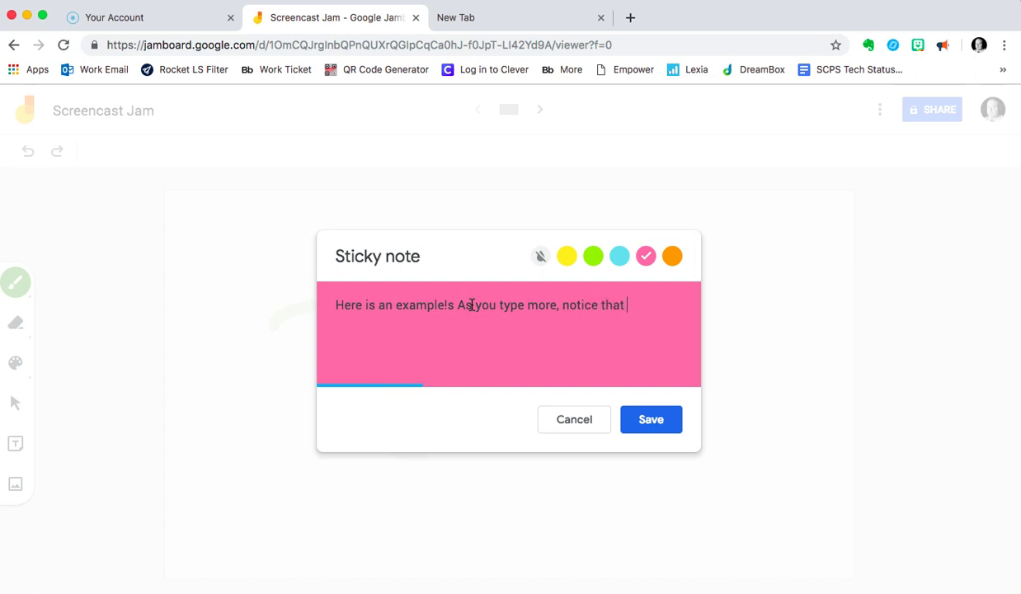
{"action": "type", "text": "the bar is moving!"}
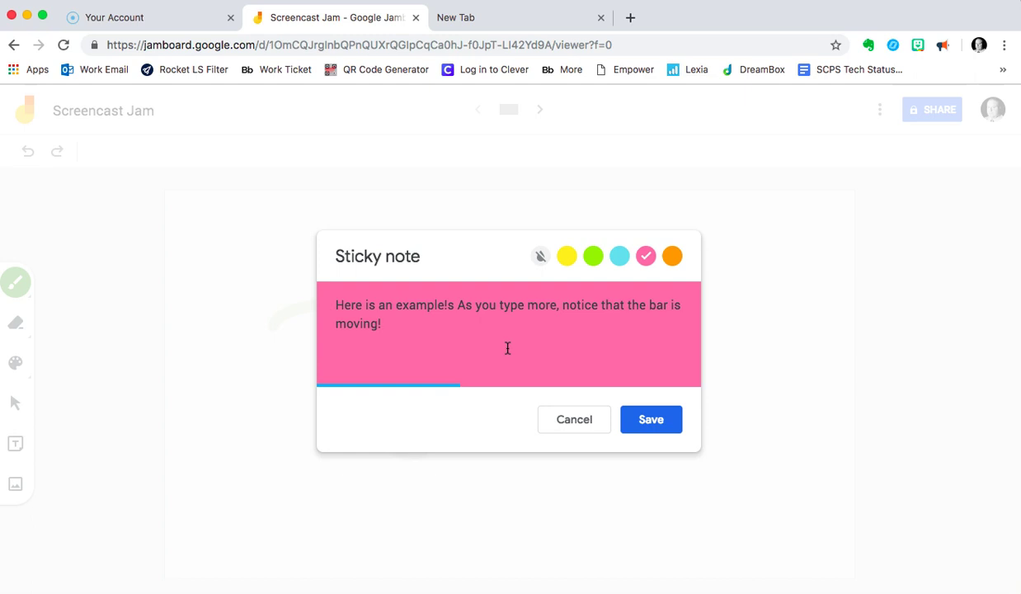
{"action": "left_click", "coordinate": [650, 420]}
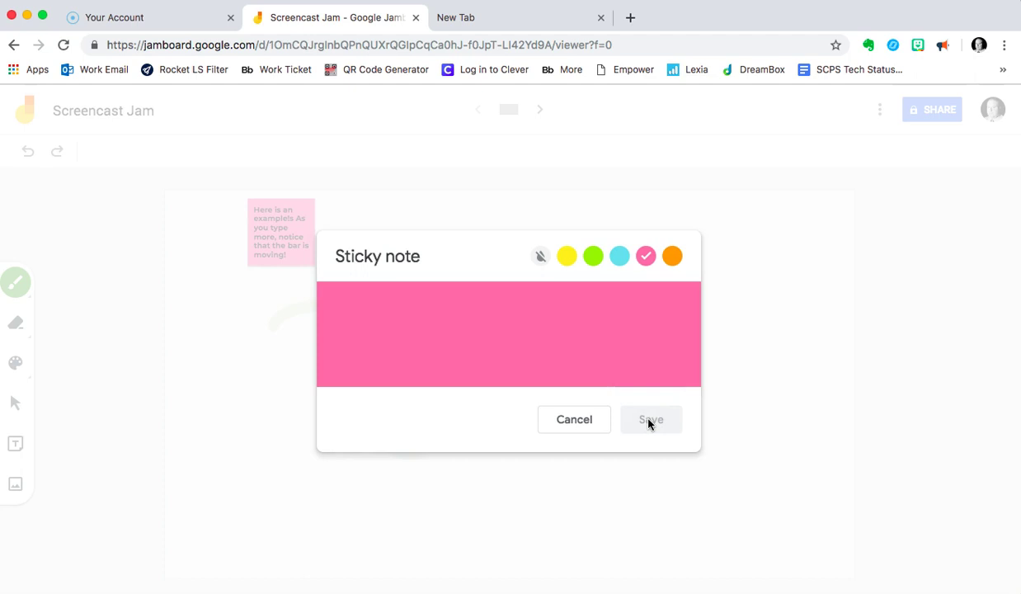
{"action": "left_click", "coordinate": [600, 348]}
{"action": "left_click", "coordinate": [572, 419]}
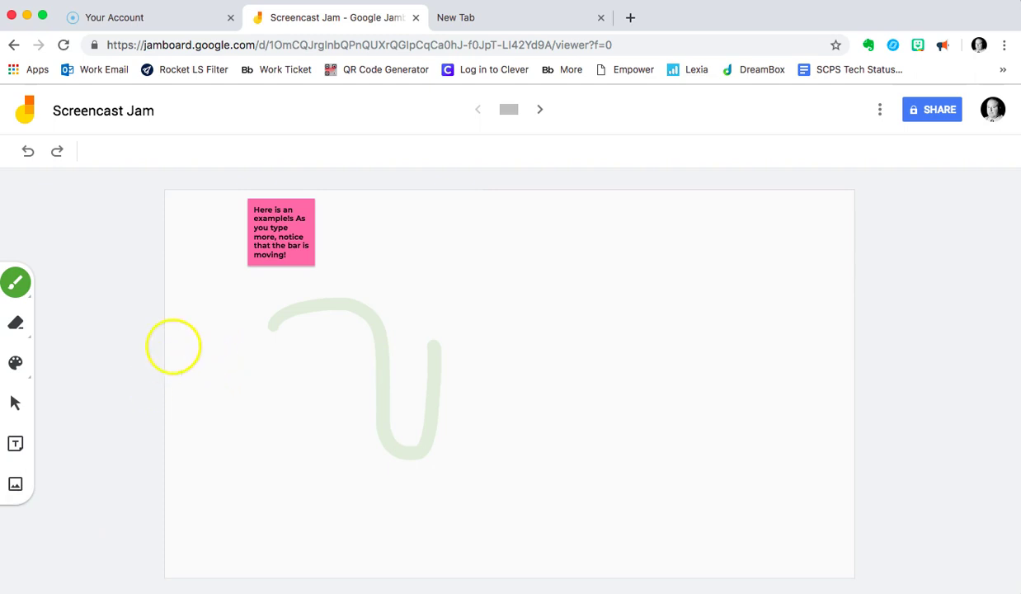
- Move the pink sticky note beside the green brush stroke, enlarge it to more than double its size and tilt it slightly counter-clockwise
{"action": "left_click", "coordinate": [14, 444]}
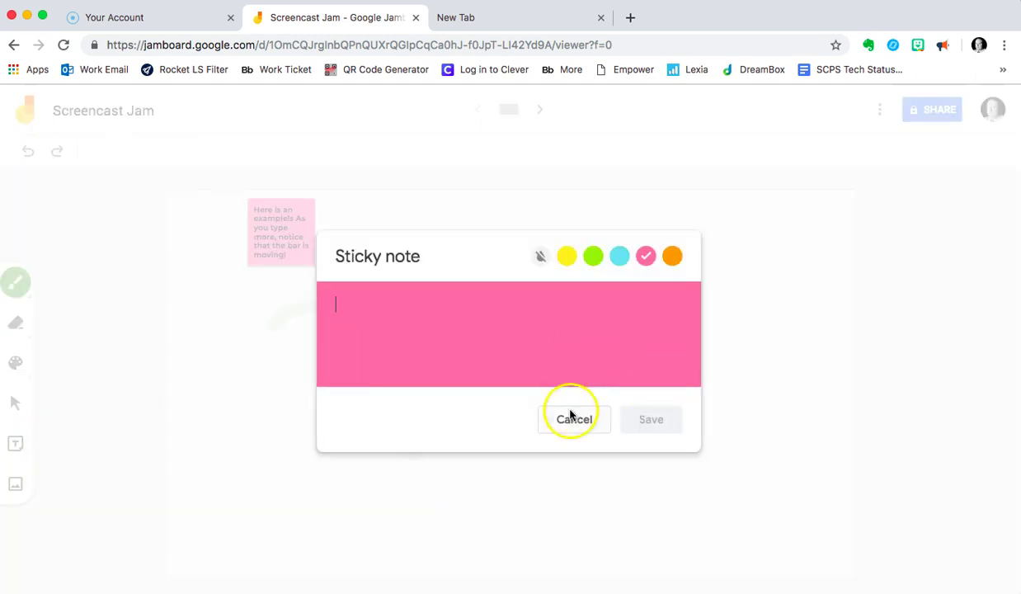
{"action": "left_click", "coordinate": [575, 419]}
{"action": "left_click", "coordinate": [15, 403]}
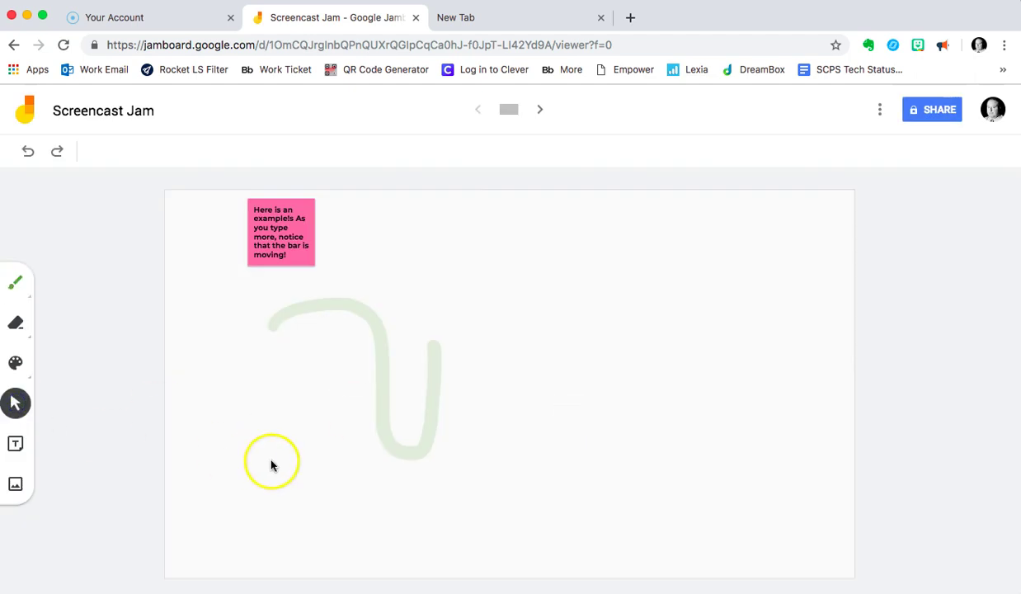
{"action": "left_click", "coordinate": [274, 252]}
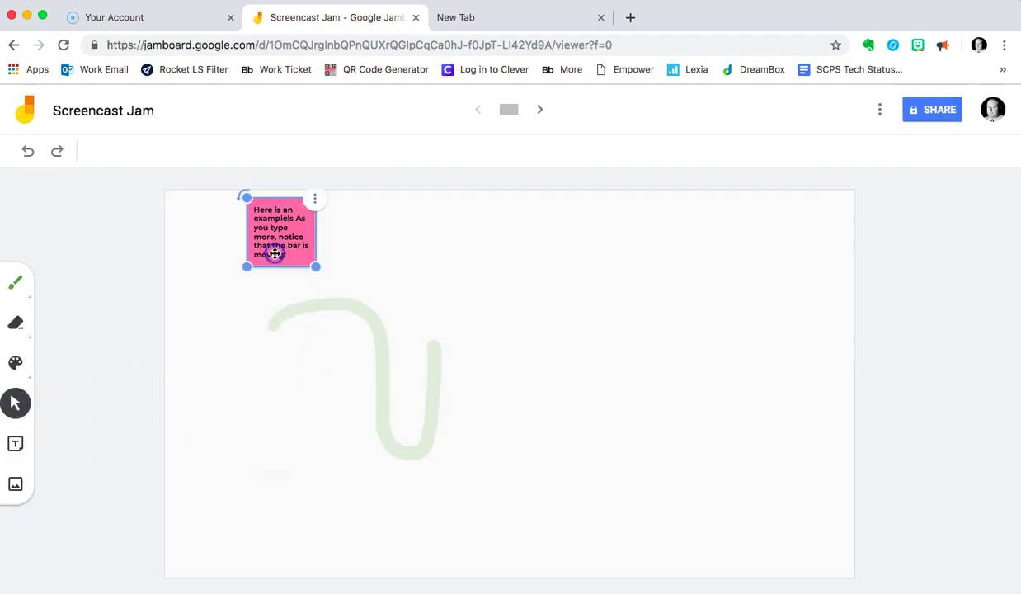
{"action": "left_click_drag", "start_coordinate": [273, 253], "coordinate": [681, 416]}
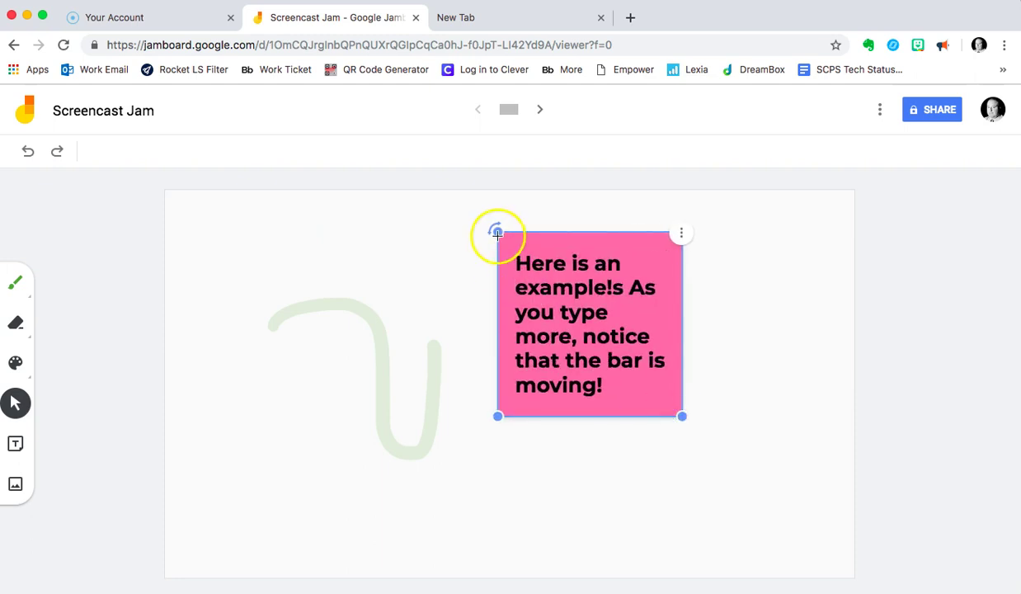
{"action": "mouse_move", "coordinate": [496, 232]}
{"action": "left_mouse_down"}
{"action": "mouse_move", "coordinate": [467, 269]}
{"action": "mouse_move", "coordinate": [498, 204]}
{"action": "mouse_move", "coordinate": [481, 239]}
{"action": "left_mouse_up"}
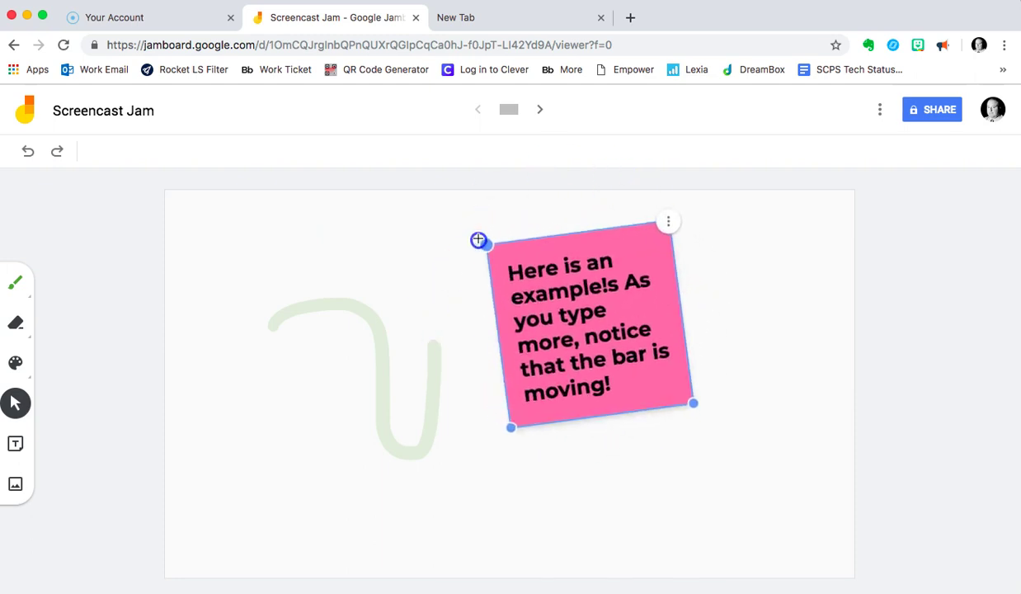
{"action": "left_click", "coordinate": [666, 223]}
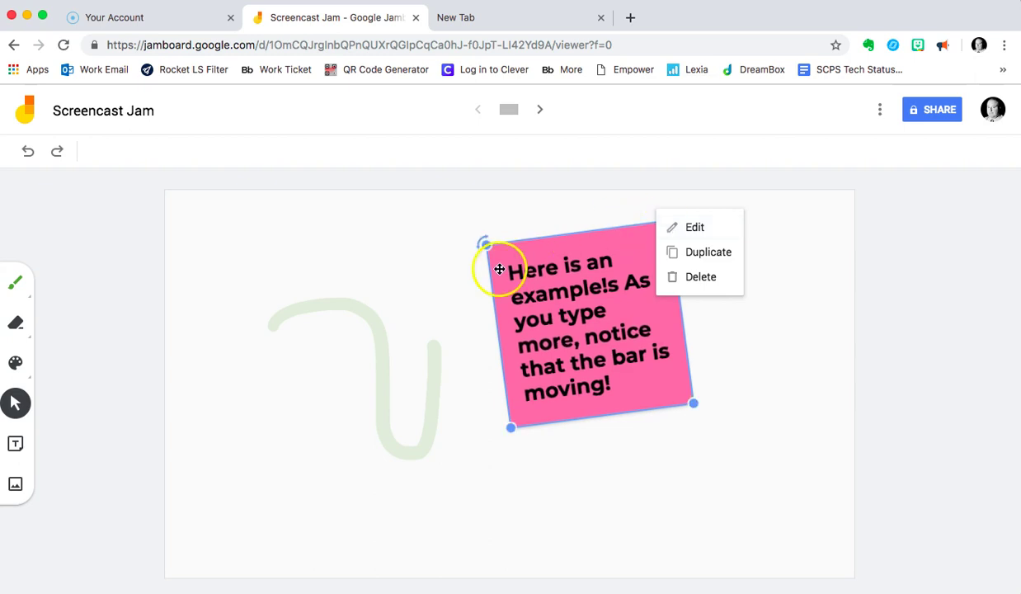
{"action": "left_click", "coordinate": [330, 281]}
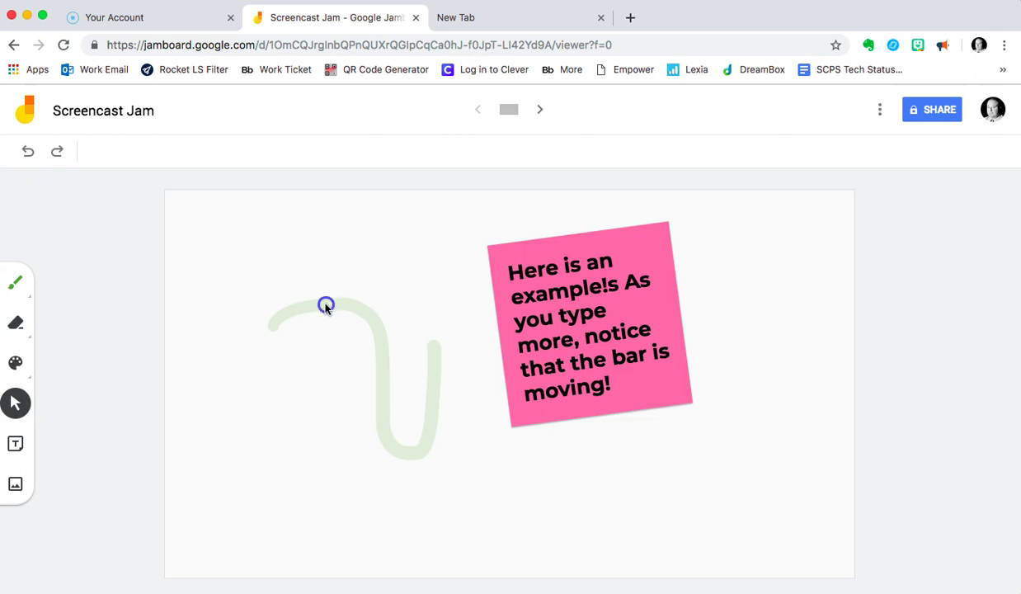
- Try to select the green brush stroke with the selection tool at several points along its curve
{"action": "left_click", "coordinate": [374, 371]}
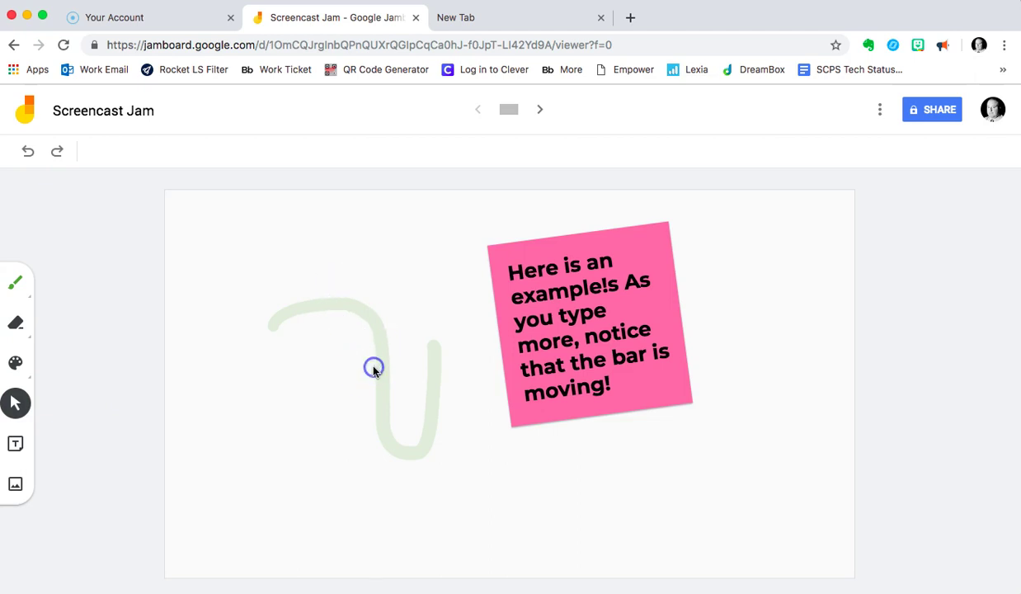
{"action": "left_click", "coordinate": [433, 365]}
{"action": "left_click", "coordinate": [332, 301]}
{"action": "left_click", "coordinate": [167, 394]}
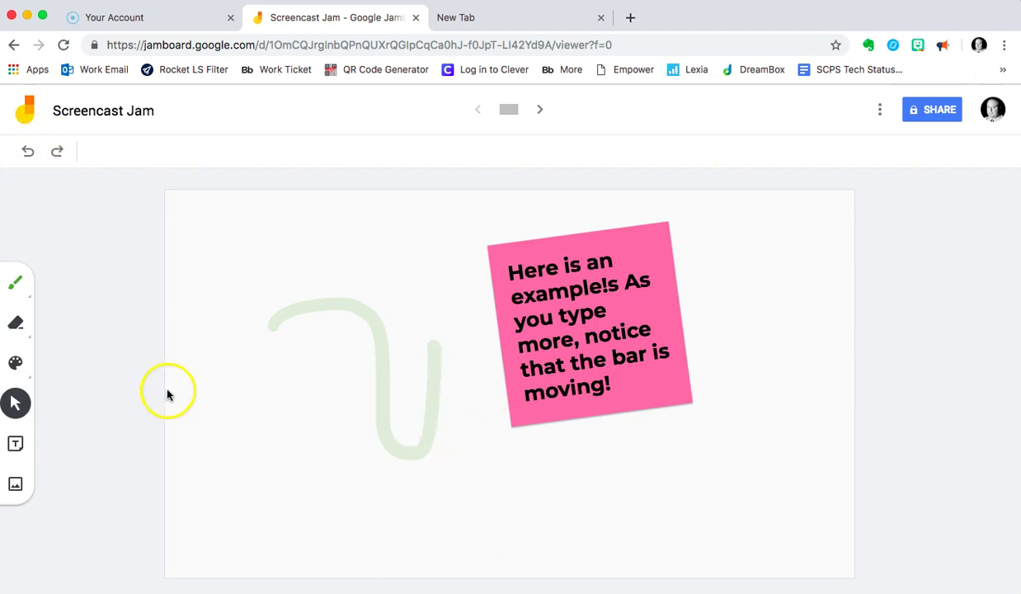
- Open the image picker to view its available image sources, and close it without inserting anything
{"action": "left_click", "coordinate": [16, 486]}
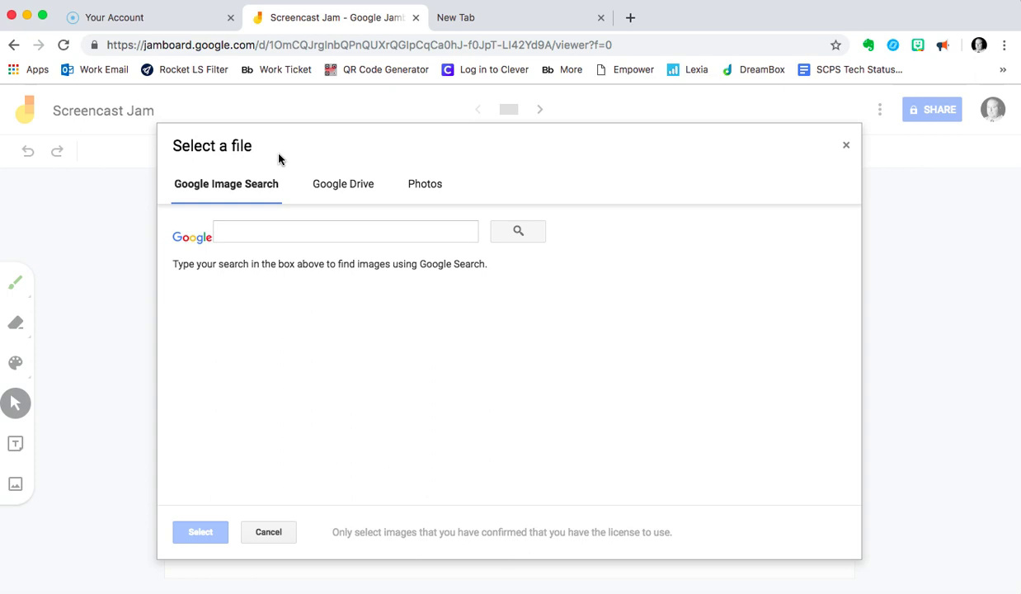
{"action": "left_click", "coordinate": [268, 532]}
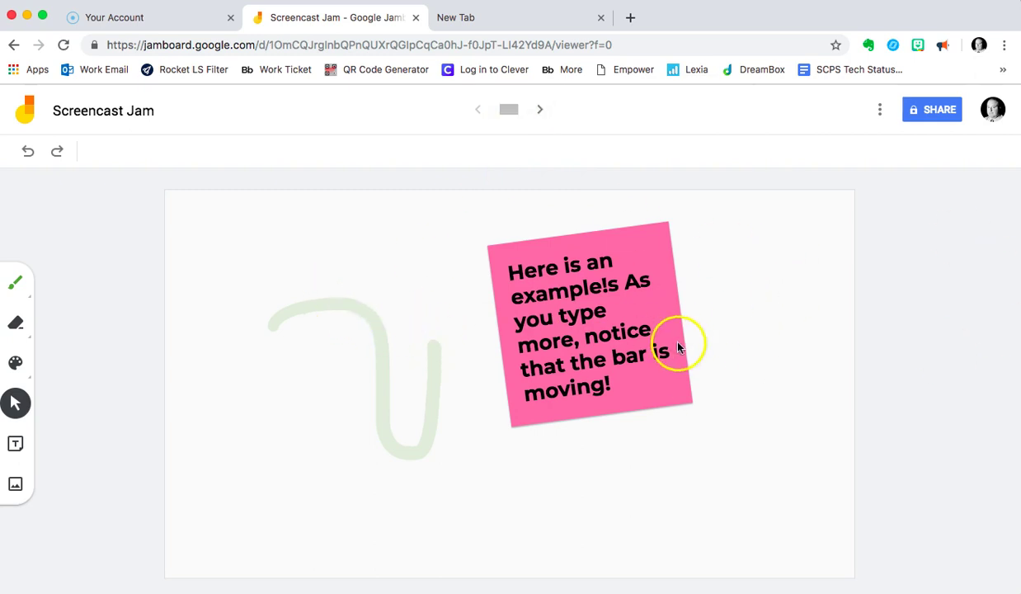
- Add a second frame and draw a large freehand spiral on it with the thin pen in teal
{"action": "left_click", "coordinate": [541, 109]}
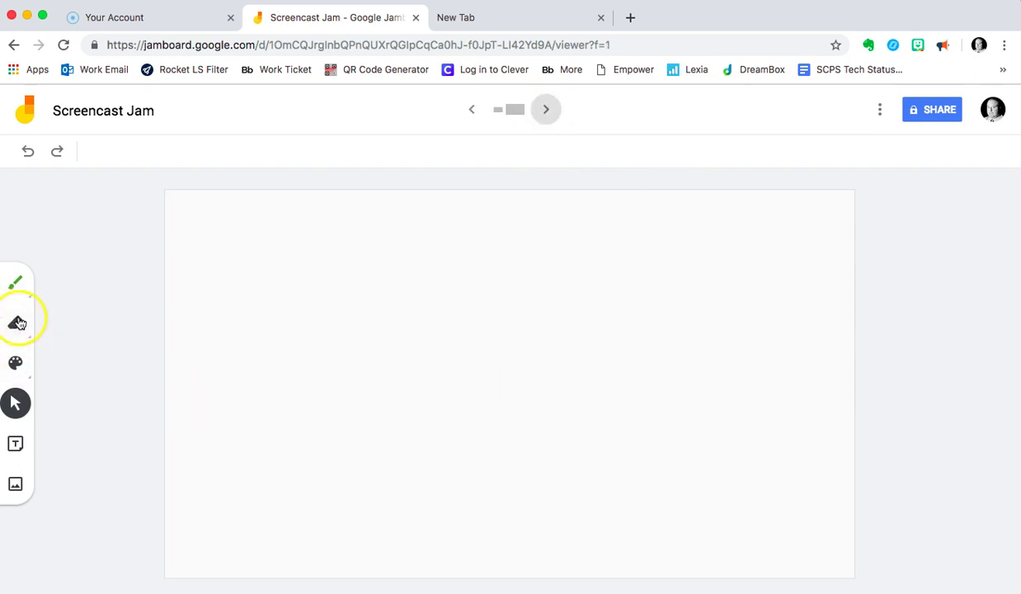
{"action": "left_click", "coordinate": [15, 281]}
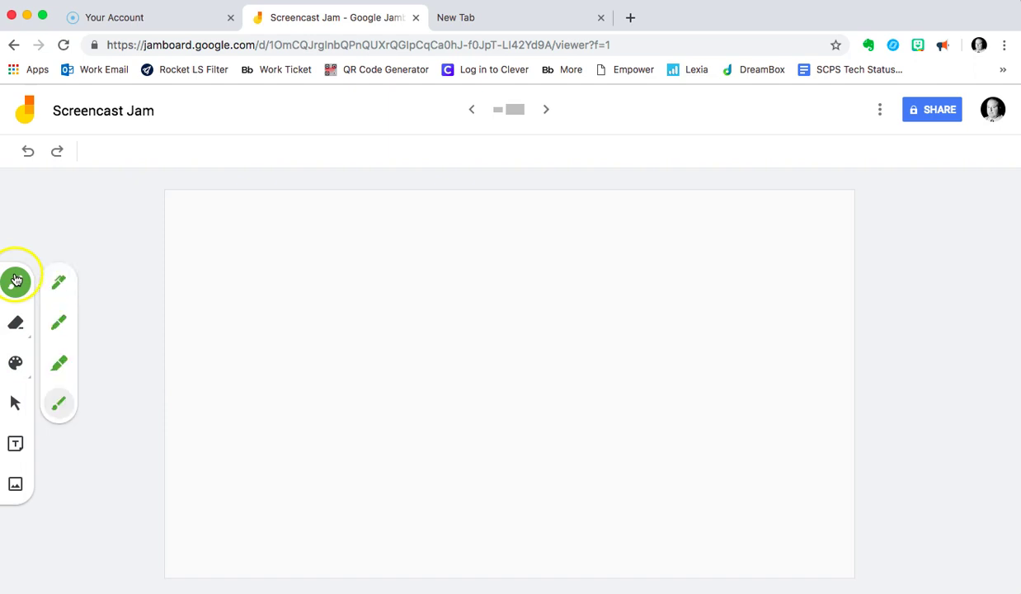
{"action": "left_click", "coordinate": [60, 283]}
{"action": "left_click", "coordinate": [15, 363]}
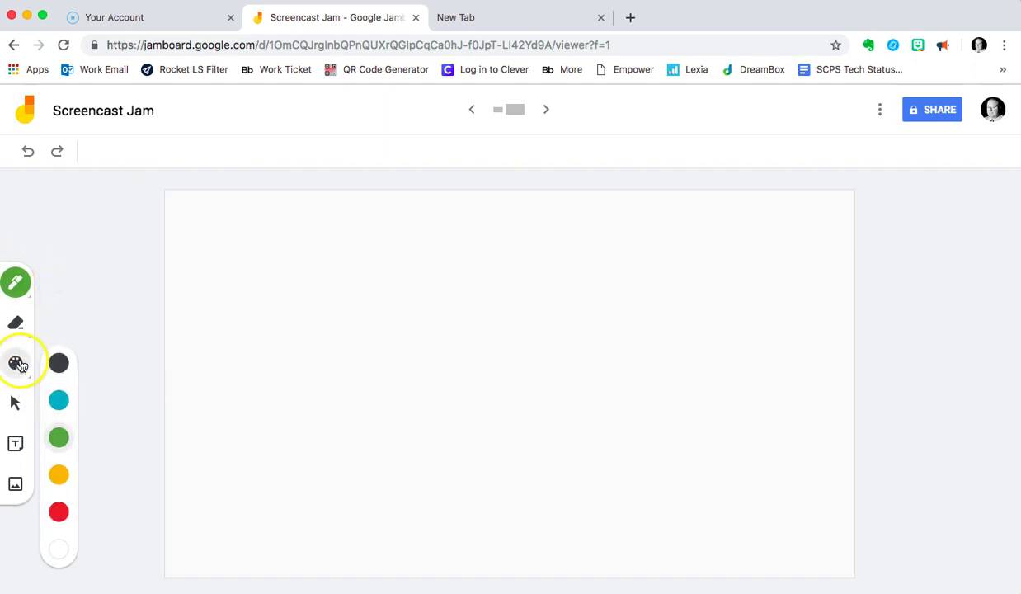
{"action": "left_click", "coordinate": [59, 399]}
{"action": "left_click", "coordinate": [315, 355]}
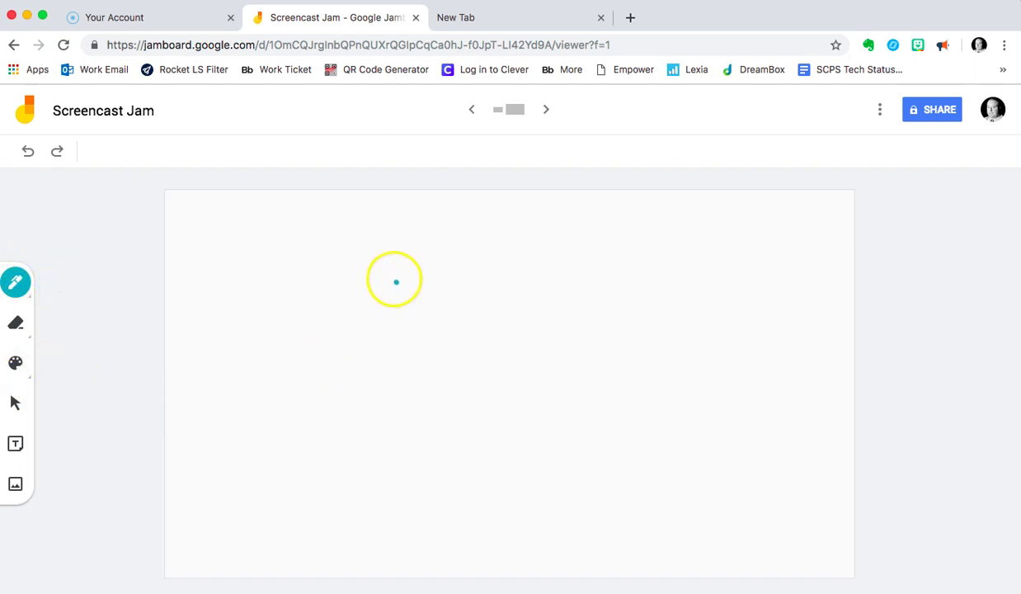
{"action": "mouse_move", "coordinate": [378, 274]}
{"action": "left_mouse_down"}
{"action": "mouse_move", "coordinate": [433, 396]}
{"action": "mouse_move", "coordinate": [290, 410]}
{"action": "mouse_move", "coordinate": [546, 290]}
{"action": "left_mouse_up"}
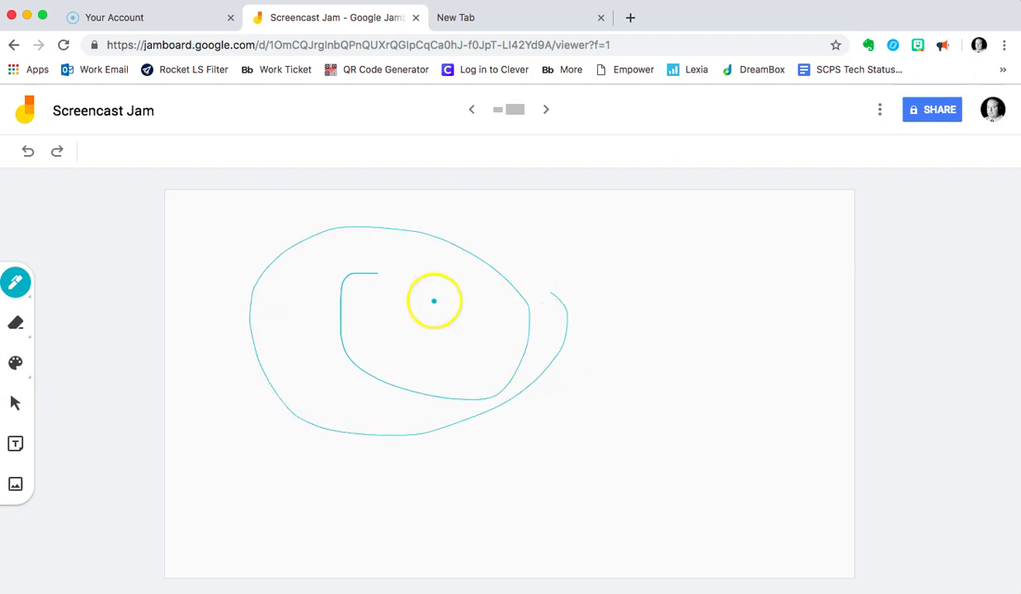
- Add a yellow sticky note reading "Here you go!" to the second frame and dismiss the blank follow-up note
{"action": "left_click", "coordinate": [15, 443]}
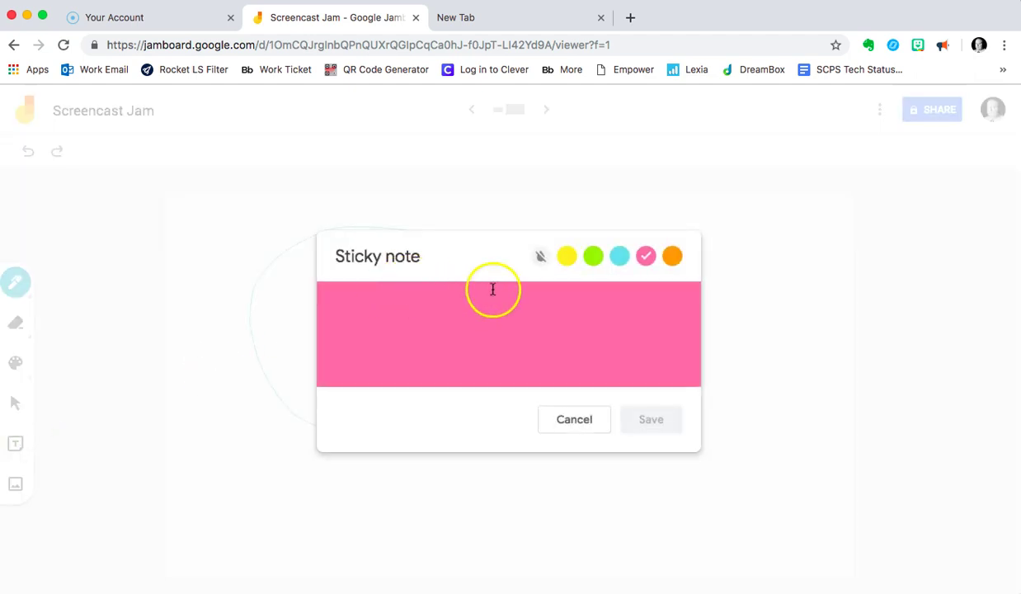
{"action": "left_click", "coordinate": [566, 256]}
{"action": "left_click", "coordinate": [509, 317]}
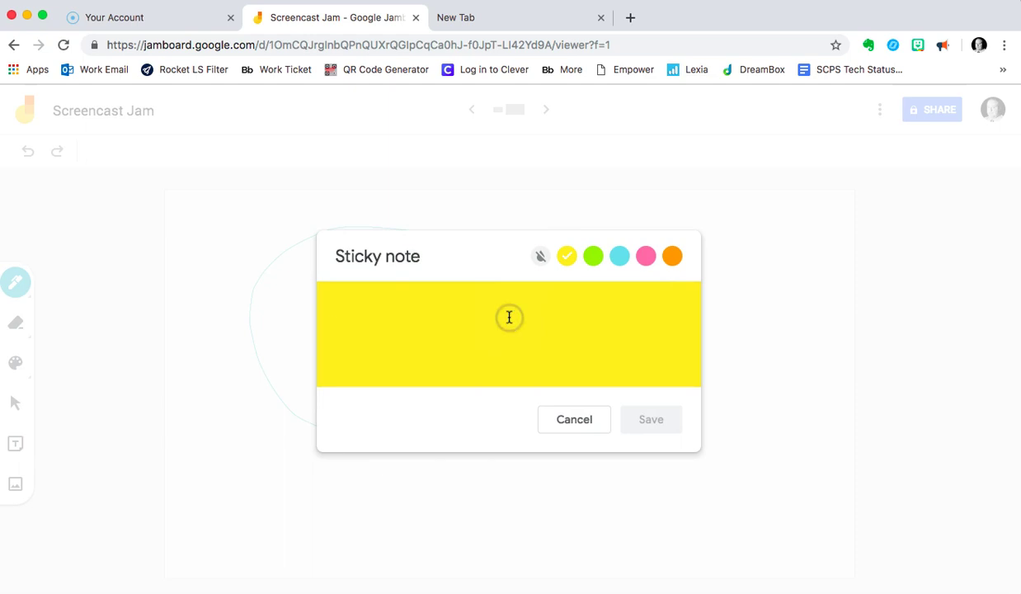
{"action": "type", "text": "Here you go!"}
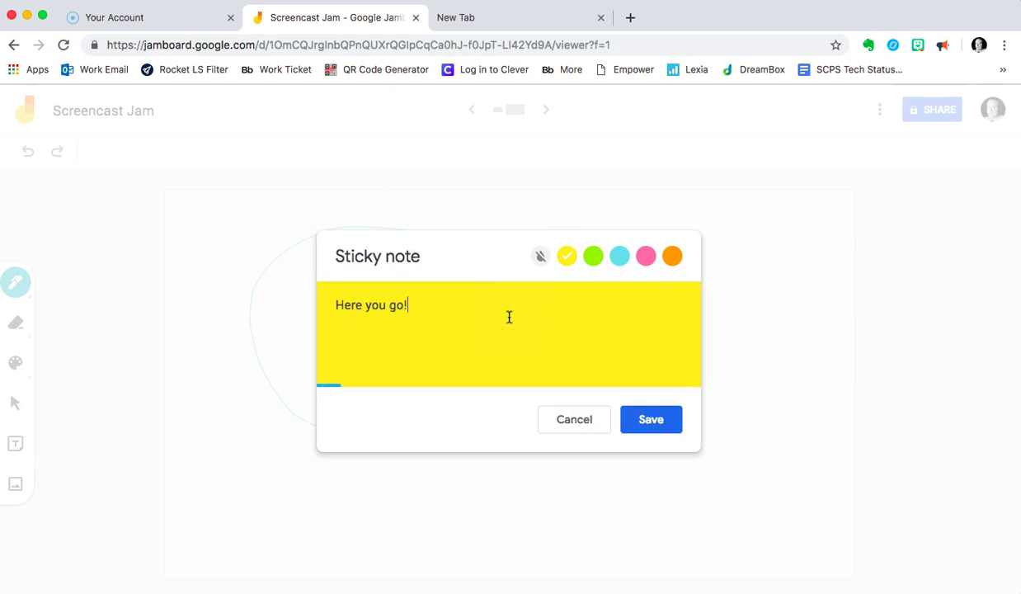
{"action": "left_click", "coordinate": [660, 419]}
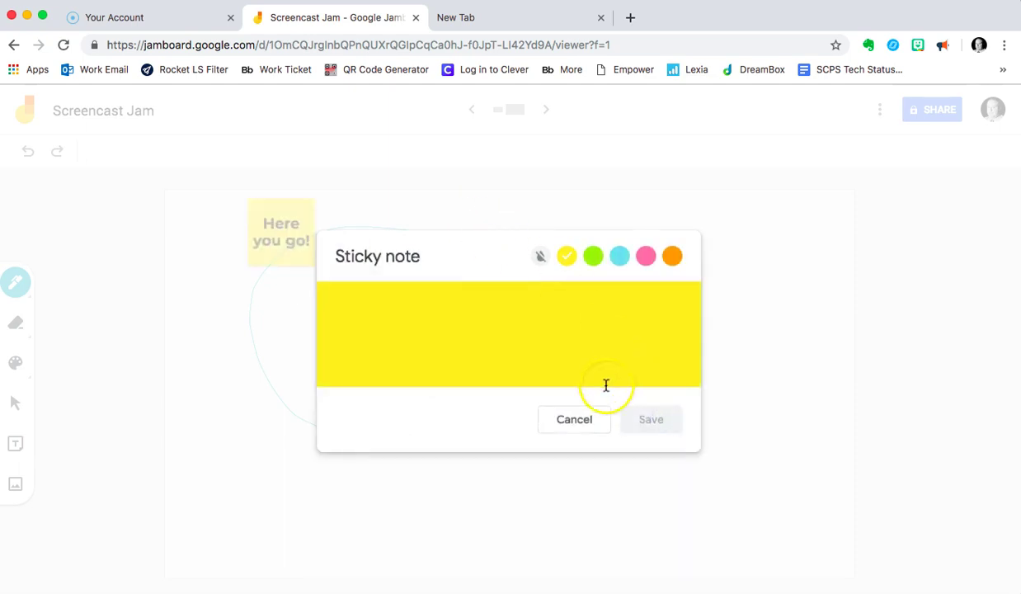
{"action": "left_click", "coordinate": [575, 422]}
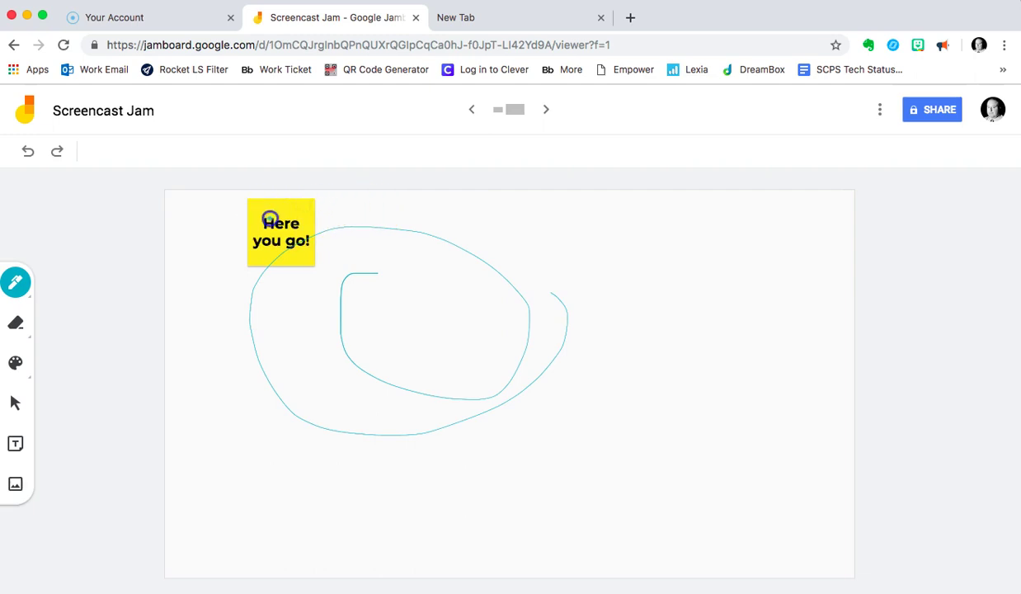
- Move the yellow sticky note to the empty area right of the spiral and enlarge it to more than double its size
{"action": "left_click", "coordinate": [16, 404]}
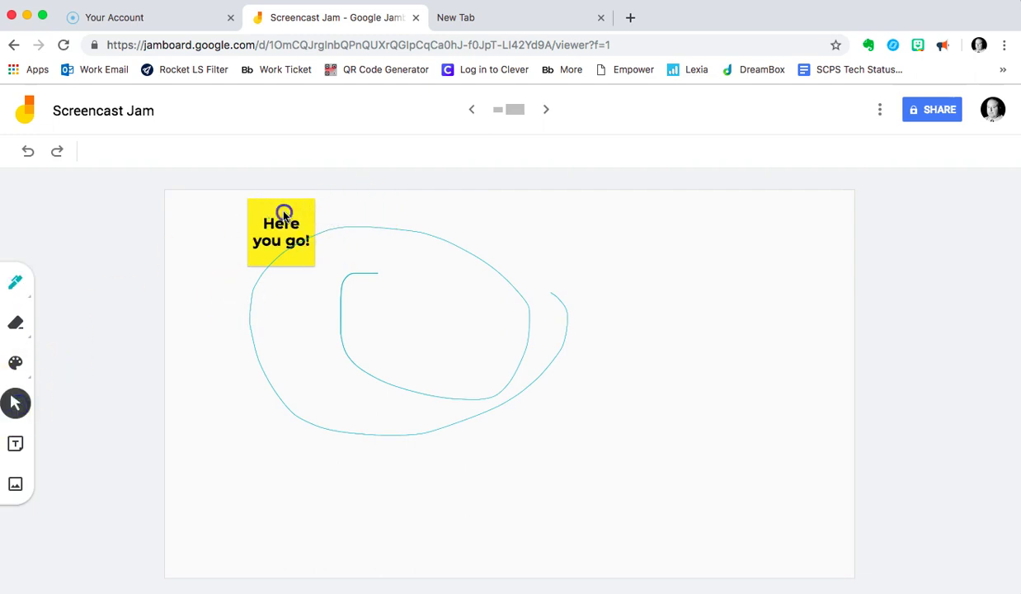
{"action": "left_click_drag", "start_coordinate": [281, 194], "coordinate": [786, 418]}
{"action": "left_click", "coordinate": [597, 529]}
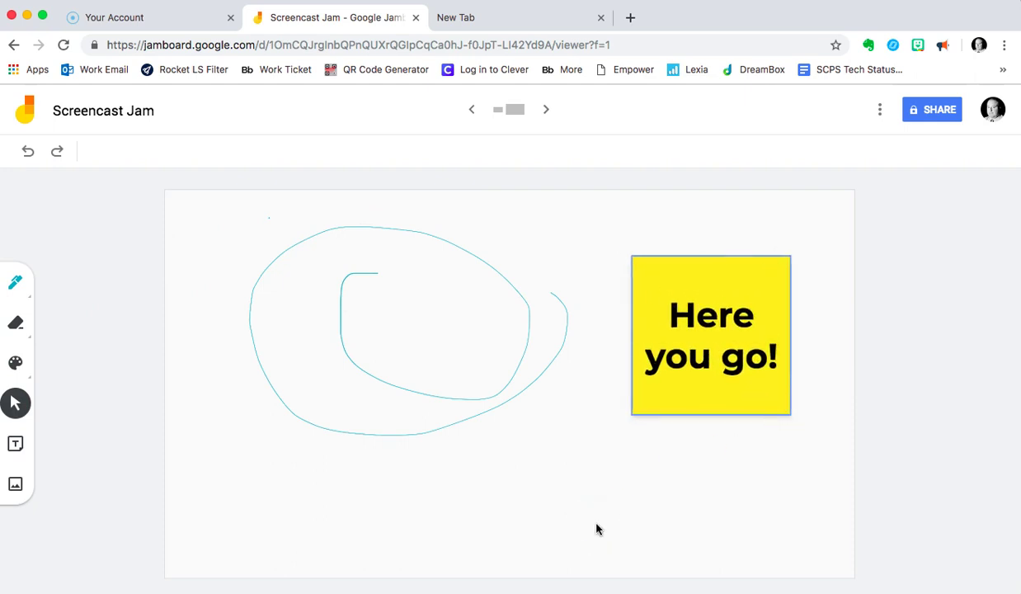
- Step back and forth between the two frames, ending on the first one
{"action": "left_click", "coordinate": [474, 112]}
{"action": "left_click", "coordinate": [546, 111]}
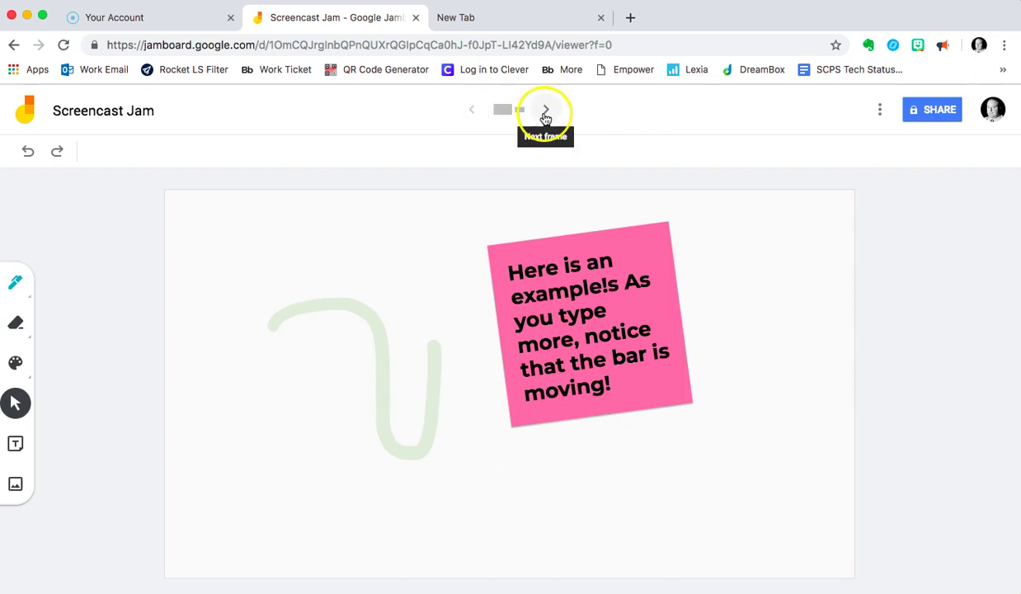
{"action": "left_click", "coordinate": [474, 113]}
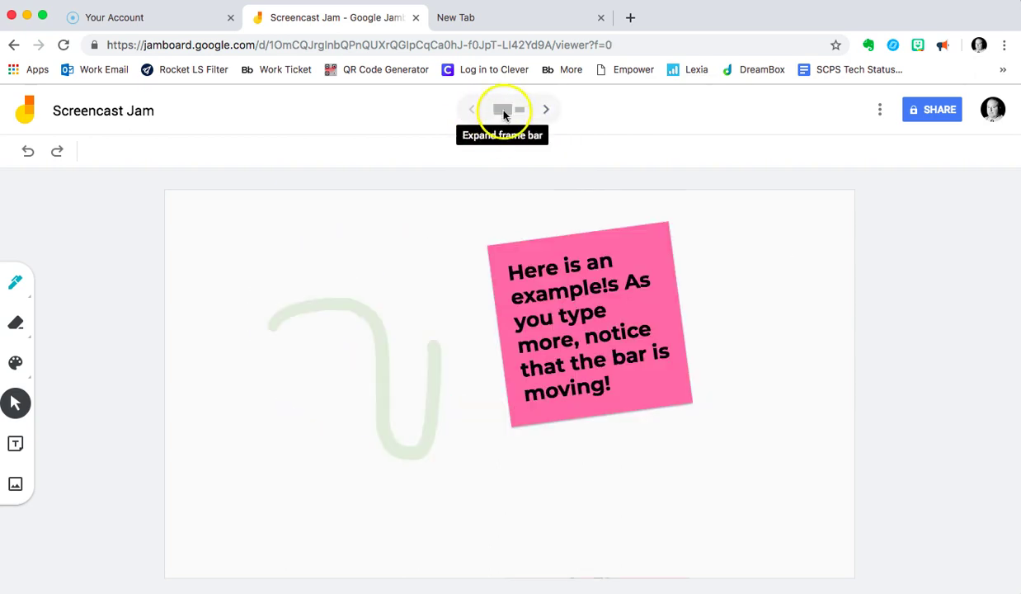
- Expand the frame bar and switch between the two frames by their thumbnails, ending on the first
{"action": "left_click", "coordinate": [502, 109]}
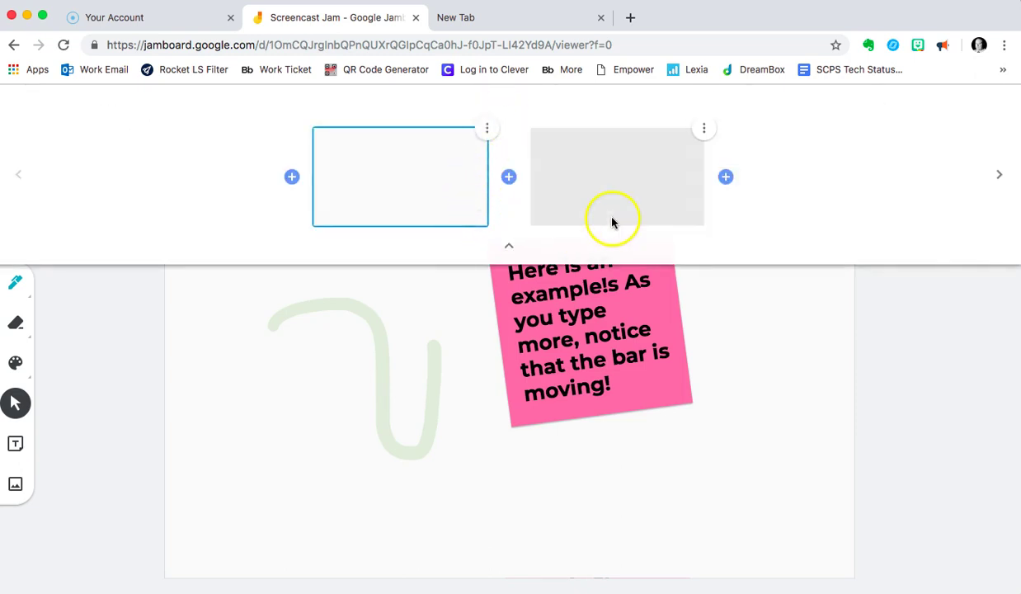
{"action": "left_click", "coordinate": [630, 208]}
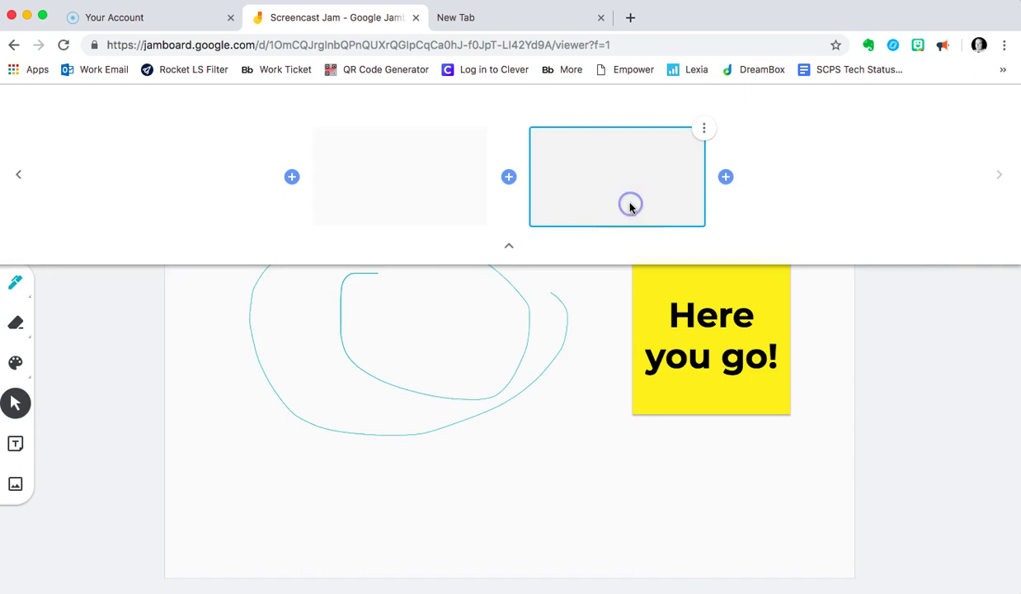
{"action": "left_click", "coordinate": [429, 171]}
{"action": "left_click", "coordinate": [570, 196]}
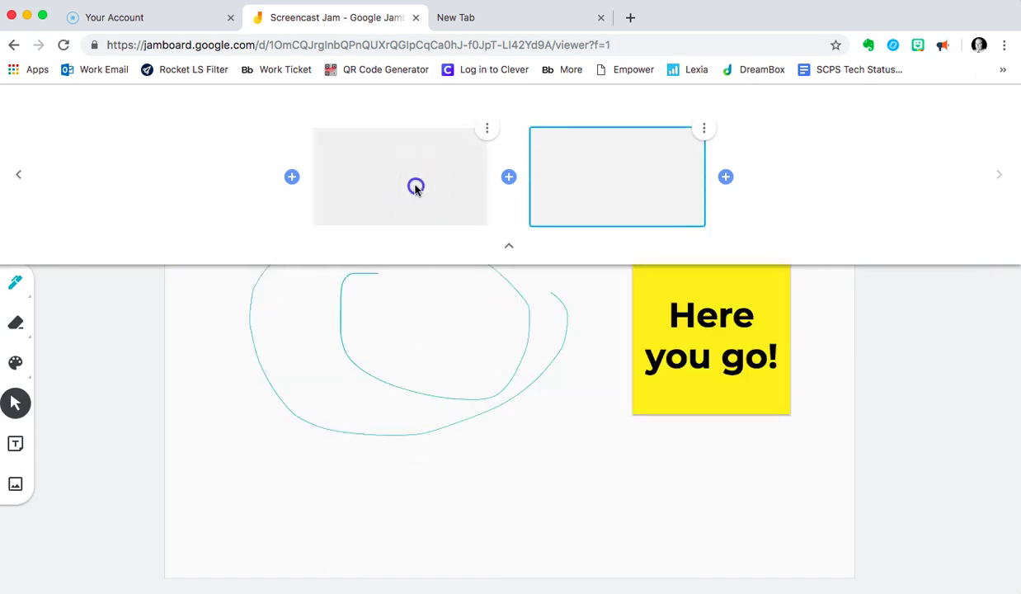
{"action": "left_click", "coordinate": [416, 188]}
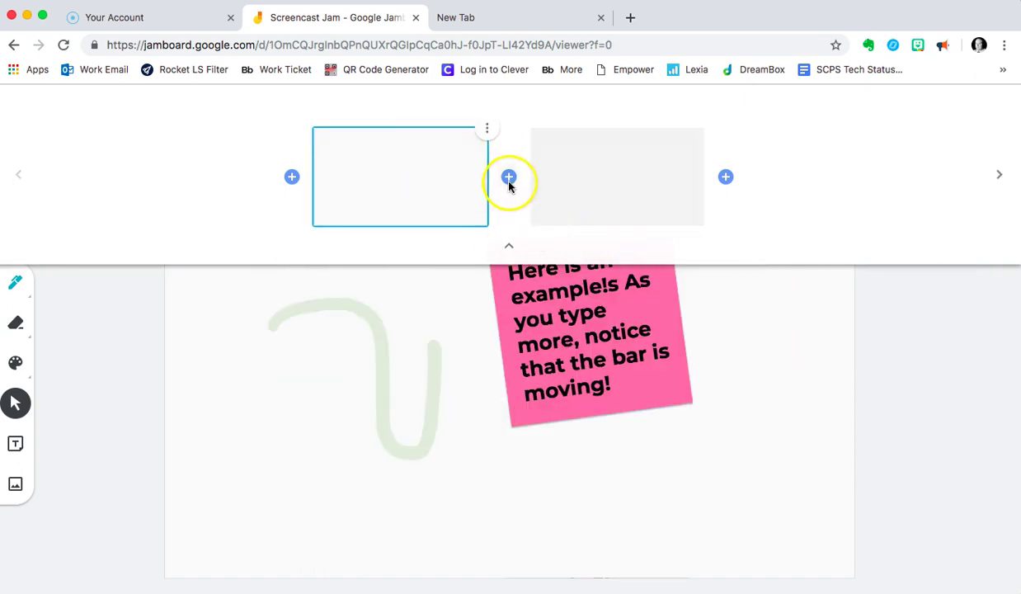
- View the first frame's options without applying any, and collapse the frame bar
{"action": "left_click", "coordinate": [487, 129]}
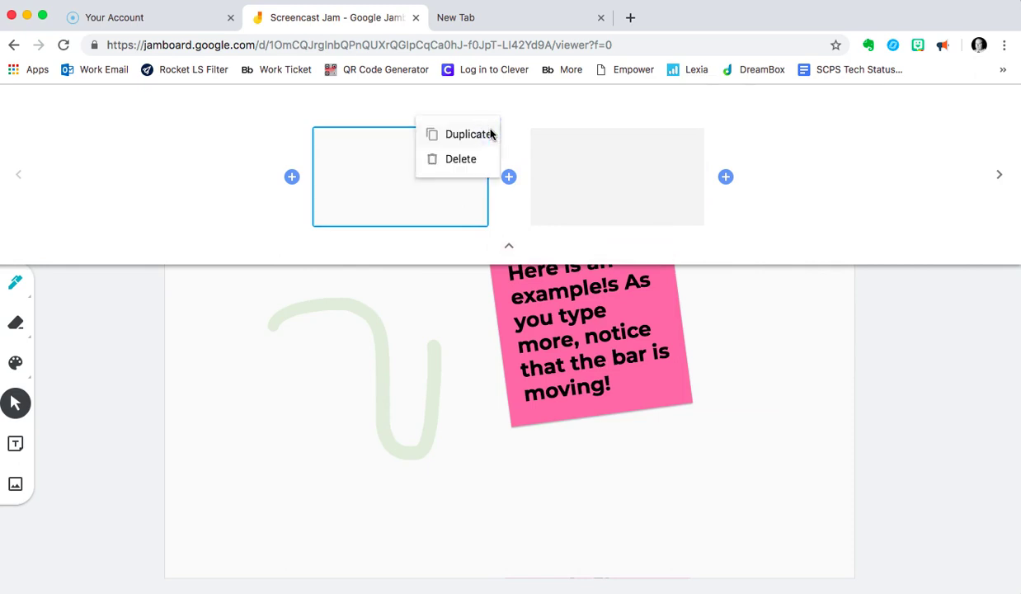
{"action": "left_click", "coordinate": [511, 201]}
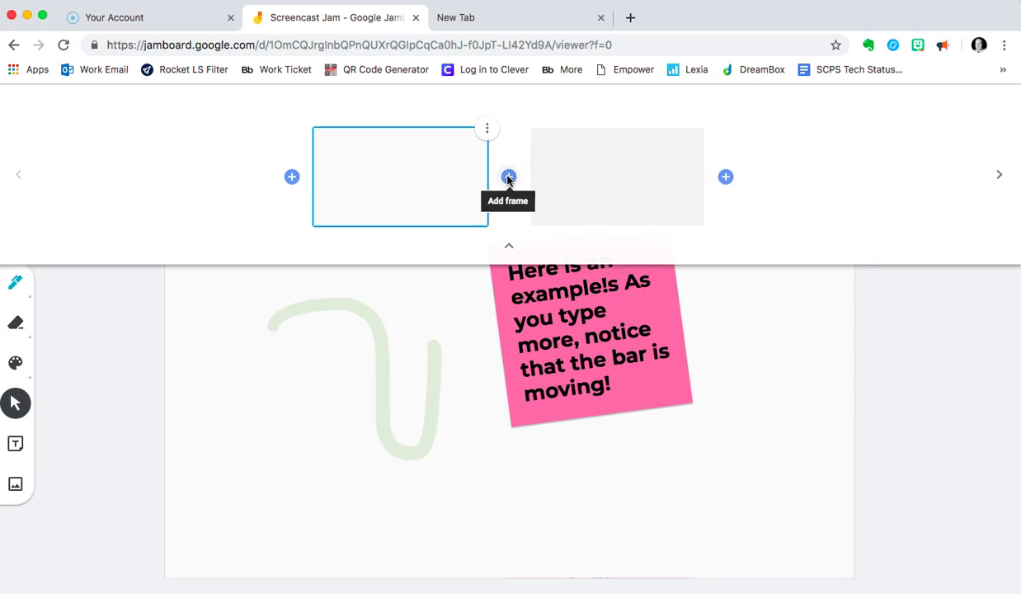
{"action": "left_click", "coordinate": [509, 246]}
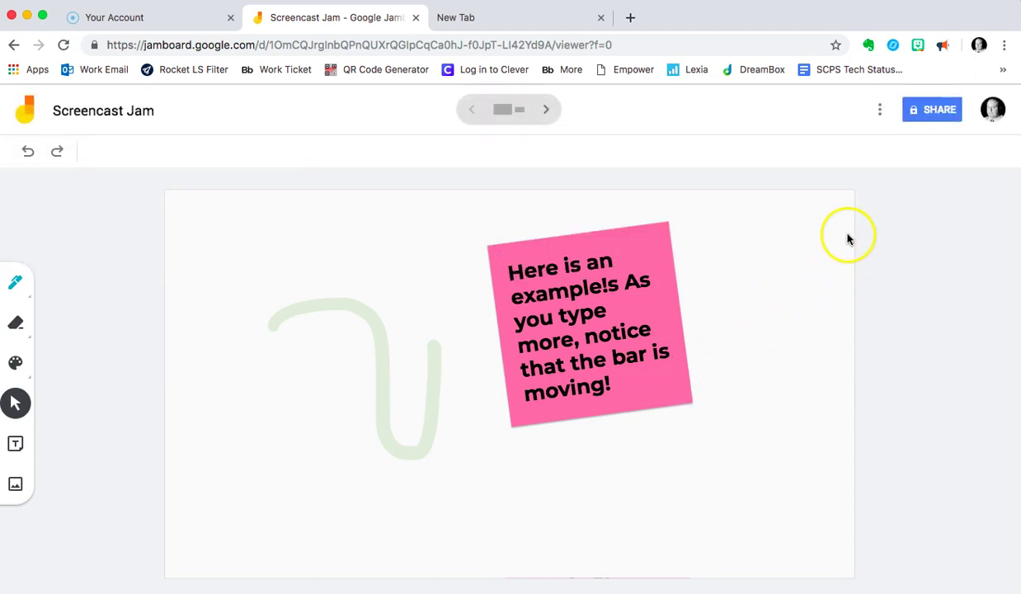
- Change the jam's link sharing to "On - Anyone with the link" with "Can view" access, save it and close the sharing settings
{"action": "left_click", "coordinate": [933, 113]}
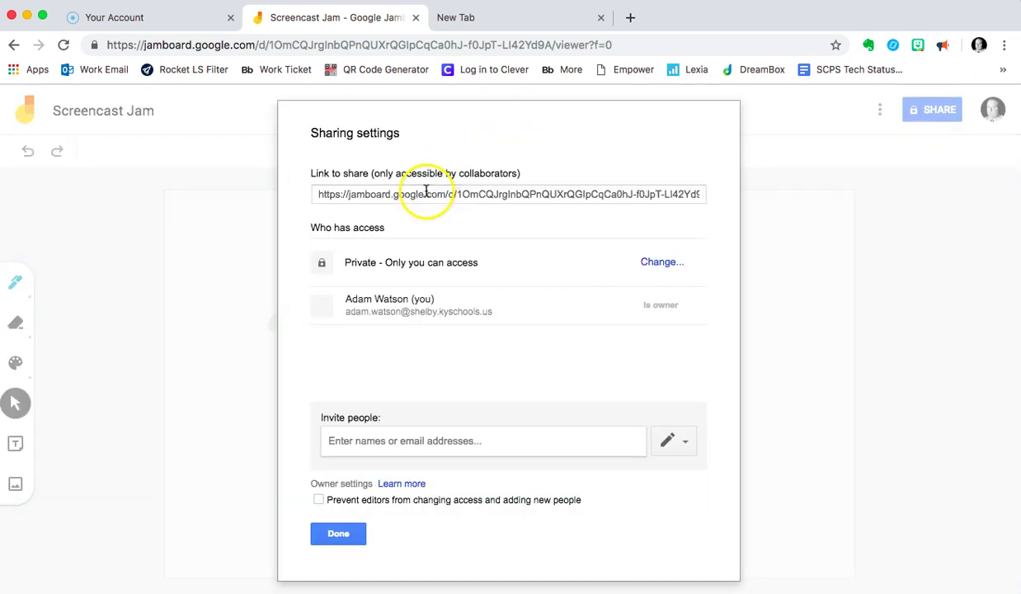
{"action": "left_click", "coordinate": [425, 193]}
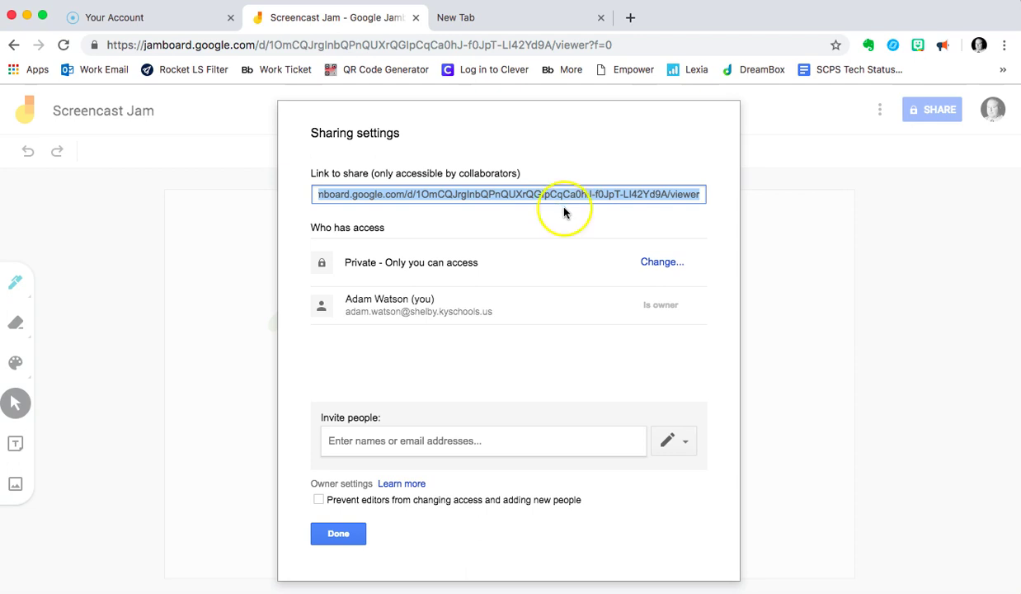
{"action": "left_click", "coordinate": [653, 262]}
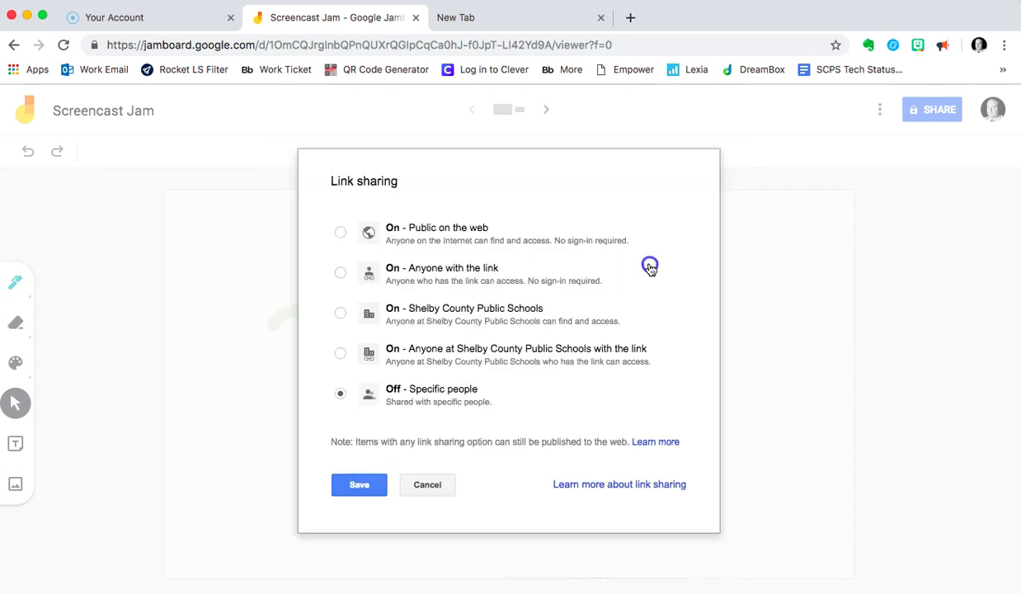
{"action": "left_click", "coordinate": [340, 272]}
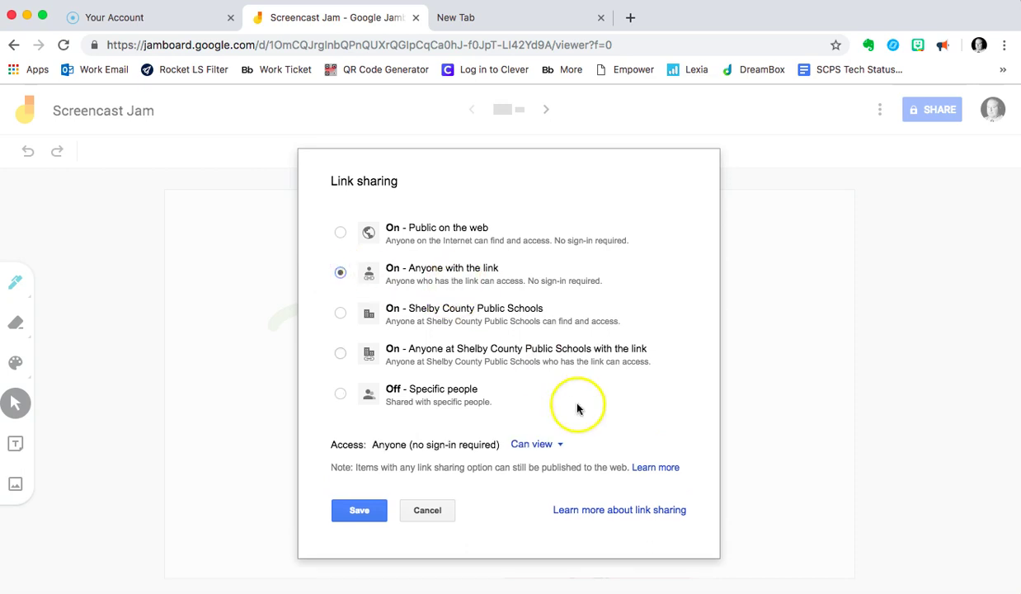
{"action": "left_click", "coordinate": [359, 512]}
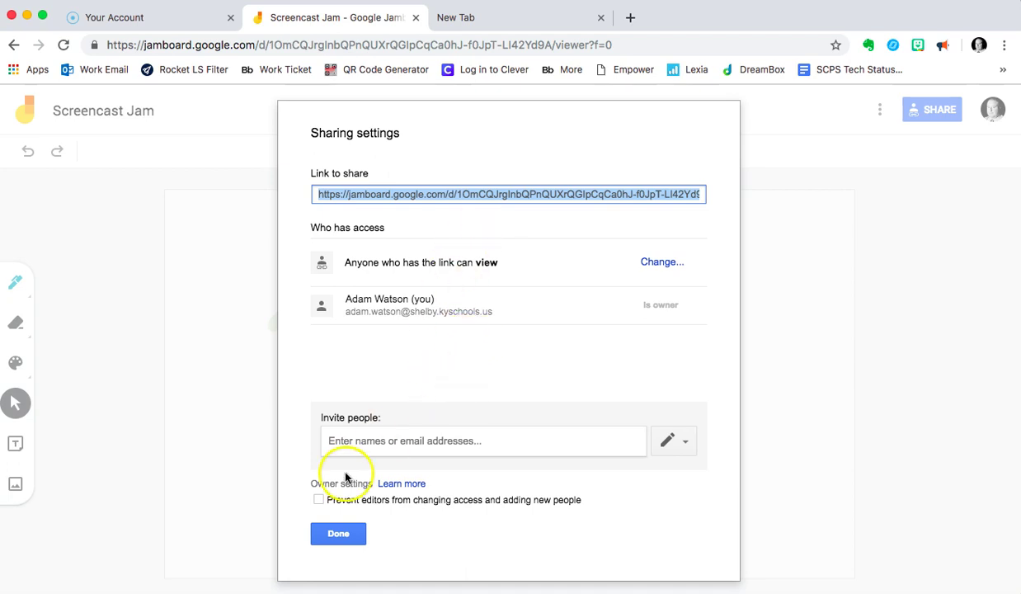
{"action": "left_click", "coordinate": [340, 534]}
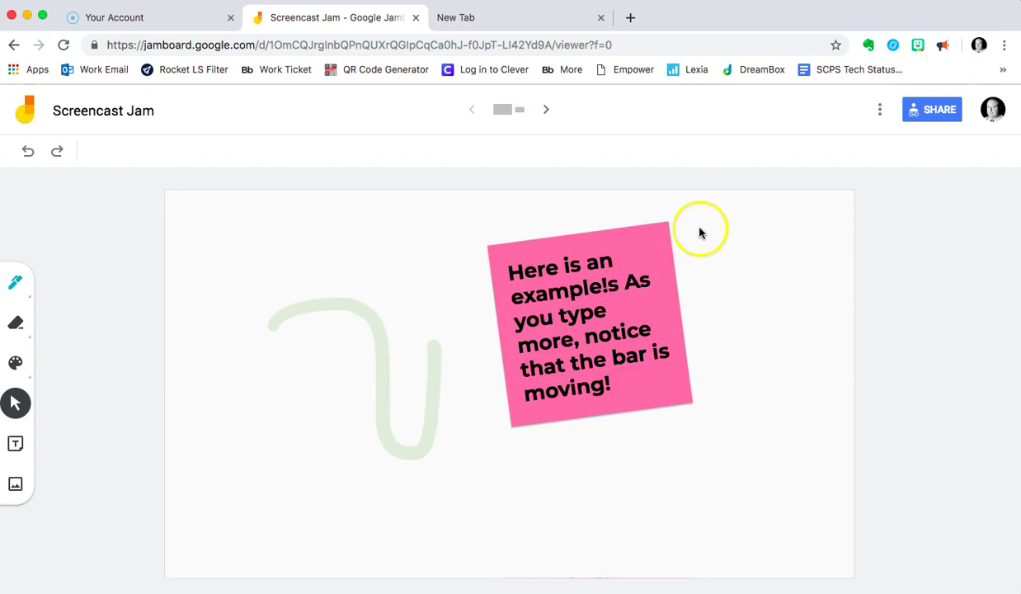
- View the options available for the whole jam without applying any
{"action": "left_click", "coordinate": [880, 109]}
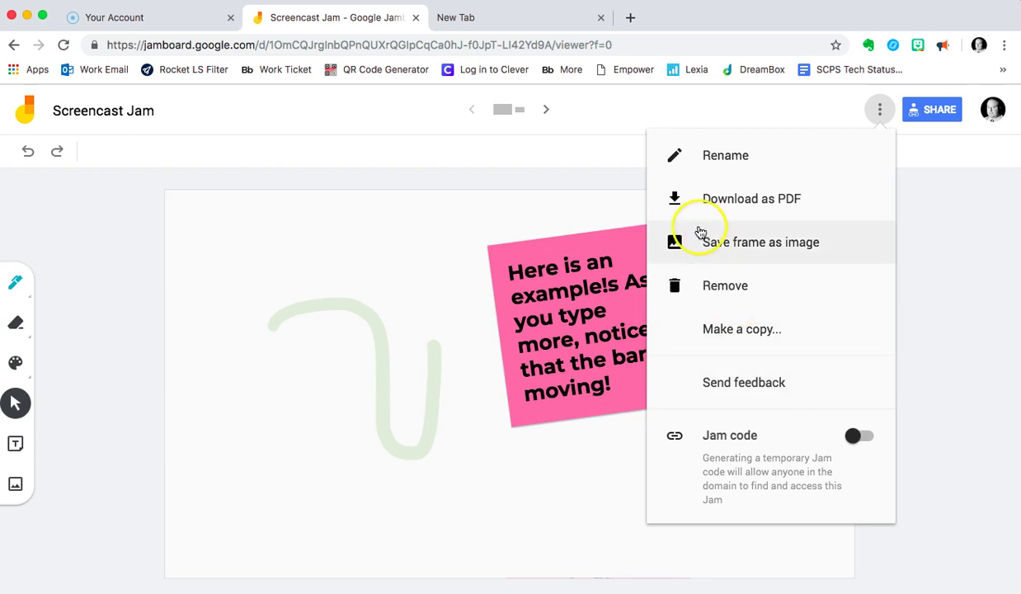
{"action": "left_click", "coordinate": [403, 216]}
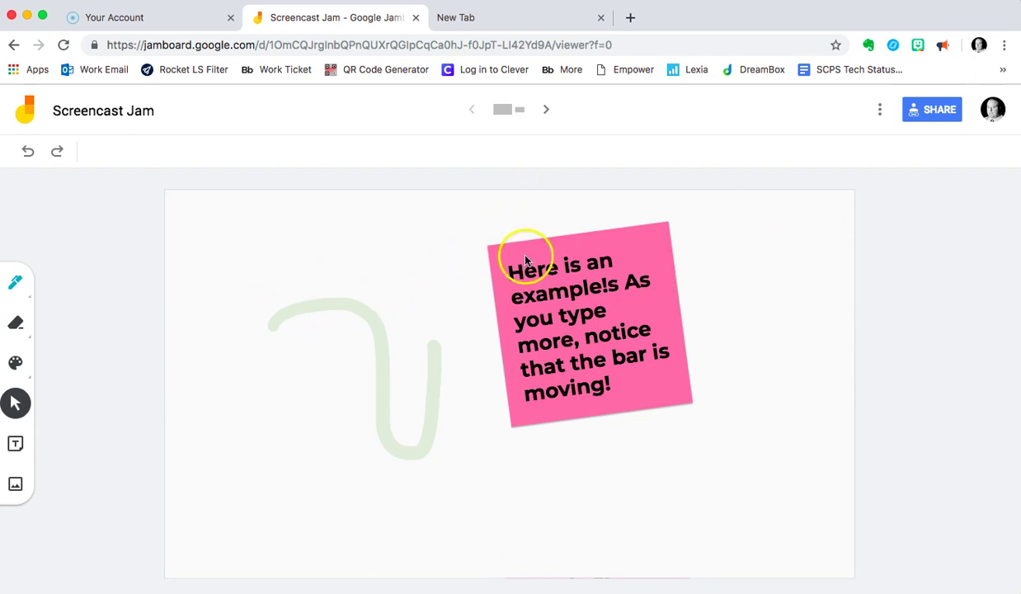
- Return to the list of recent jams and open "Sample Jamboard 123"
{"action": "left_click", "coordinate": [25, 114]}
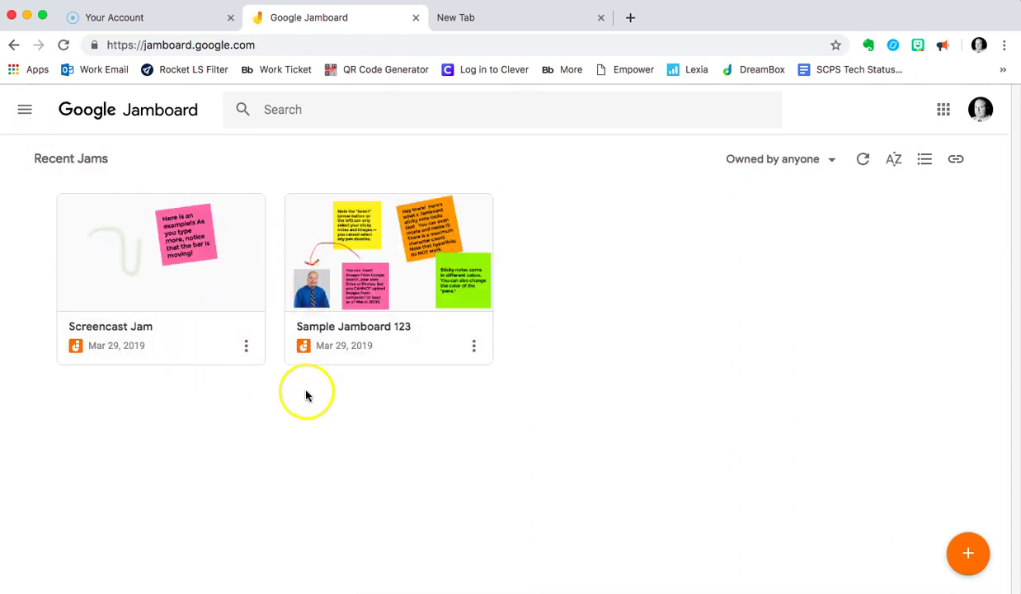
{"action": "left_click", "coordinate": [371, 263]}
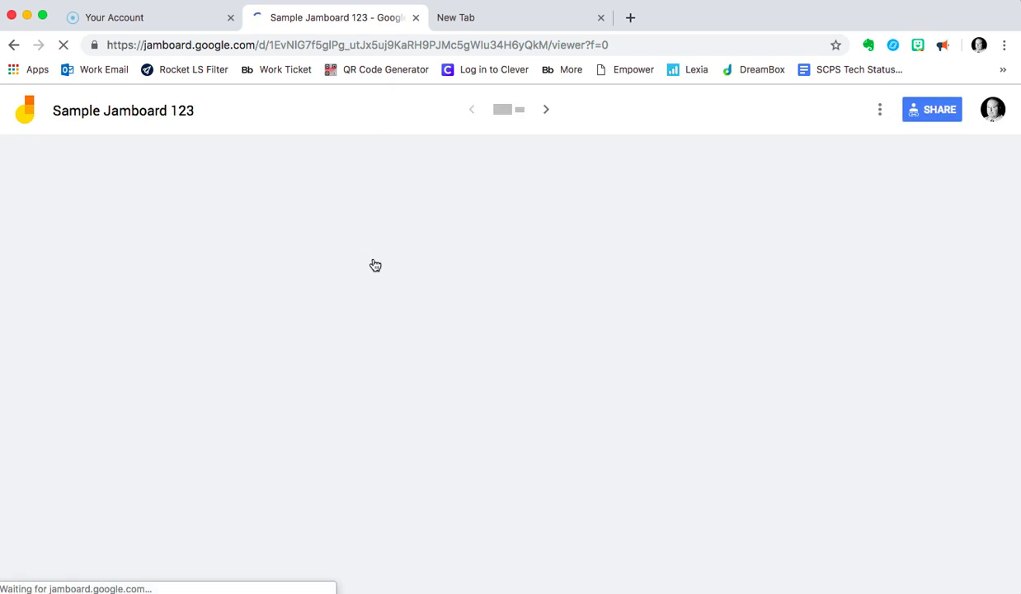
{"action": "left_click", "coordinate": [556, 373]}
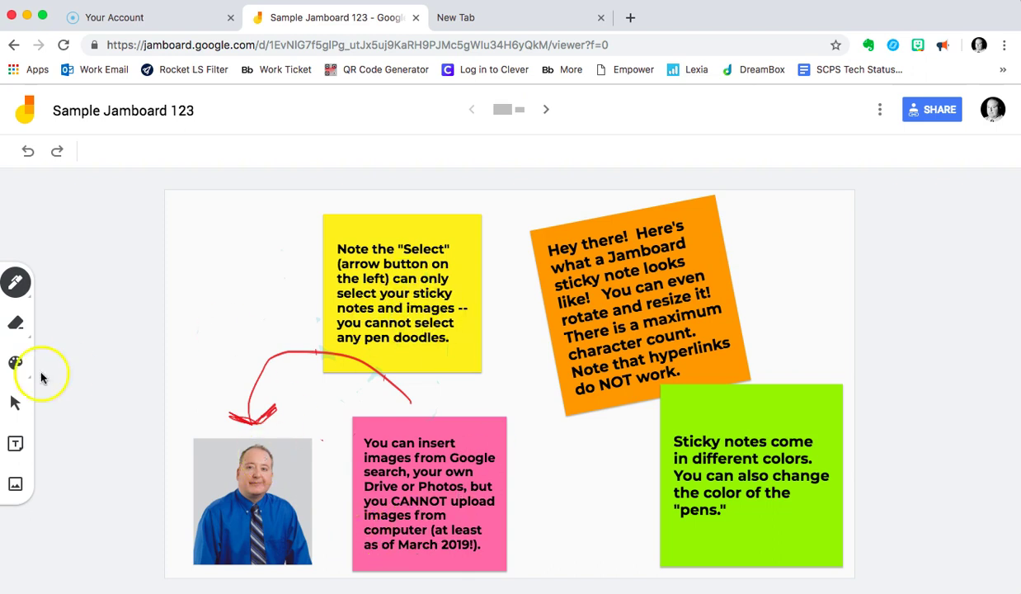
- Activate the Select tool and go to the second frame of the sample jam
{"action": "left_click", "coordinate": [15, 403]}
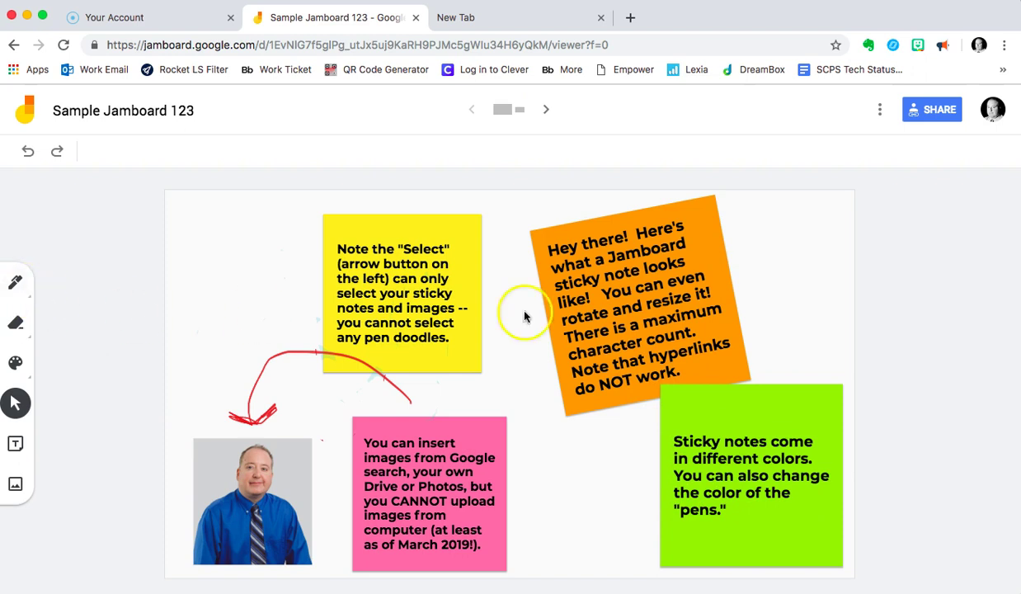
{"action": "left_click", "coordinate": [548, 111]}
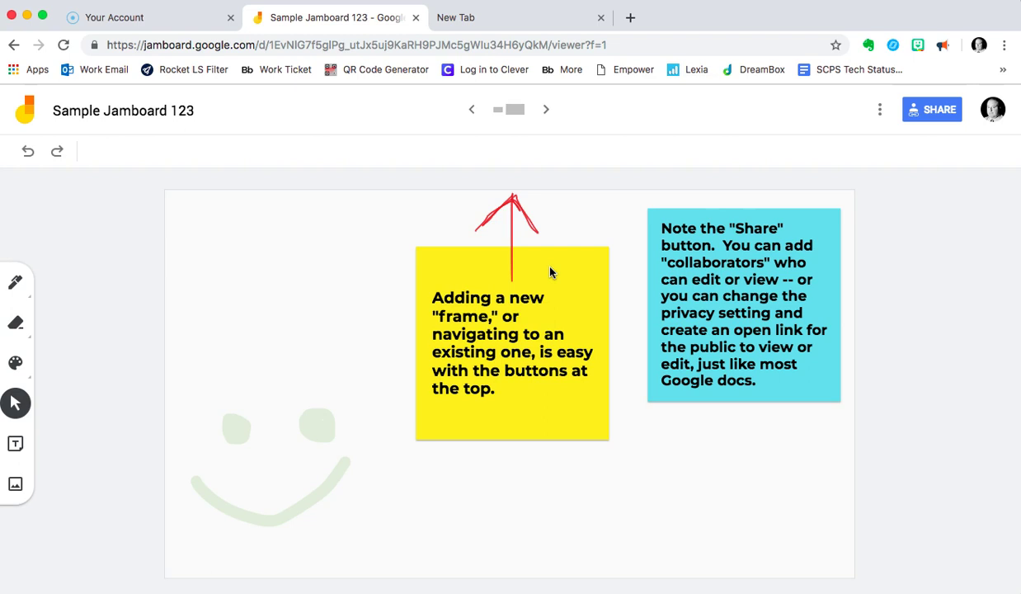
{"action": "left_click", "coordinate": [250, 477]}
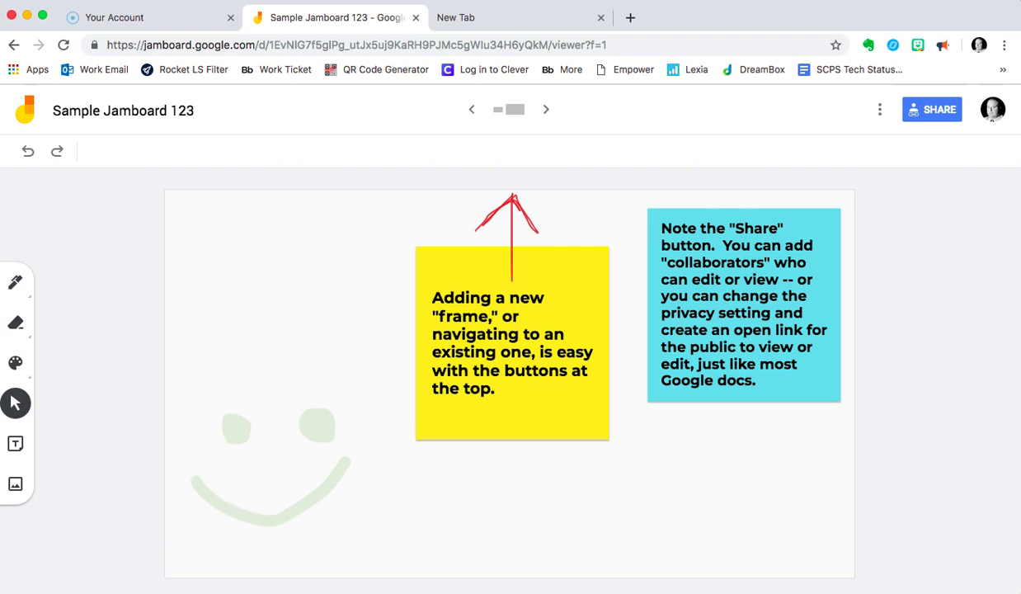